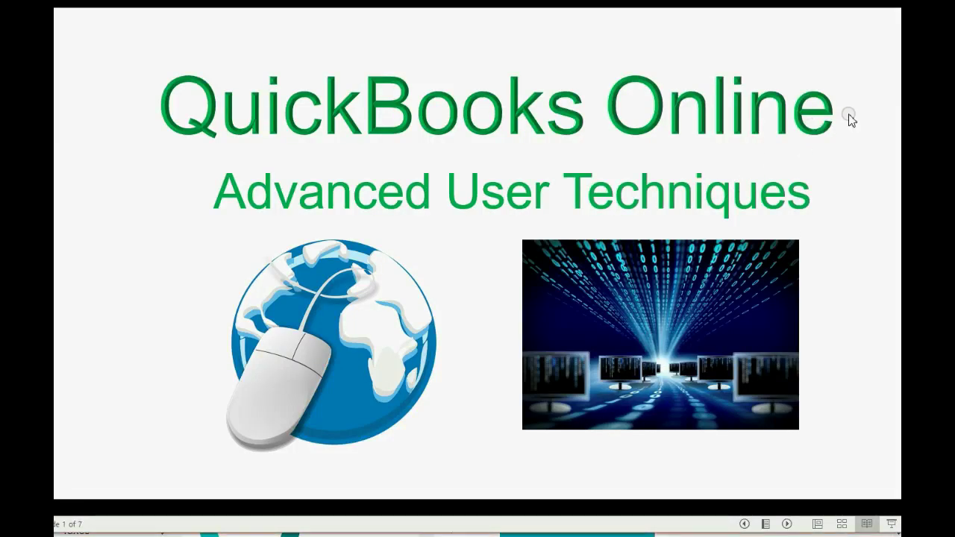
Step: Advance the slideshow to slide 3, Owner's Equity Transactions and Co-Mingling Funds
click(851, 119)
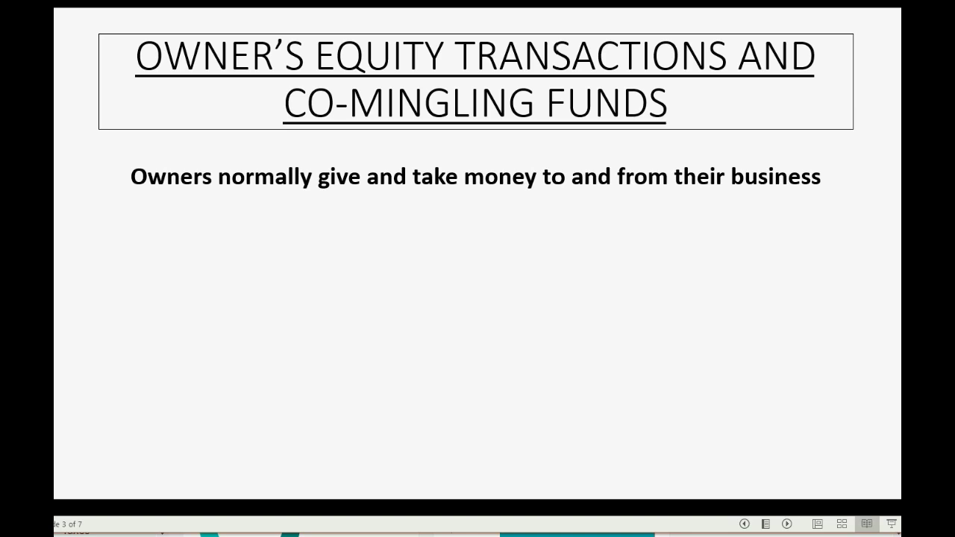
Step: Reveal the non-cash assets and co-mingle funds bullets and their explanation, then go to slide 4
key(Right)
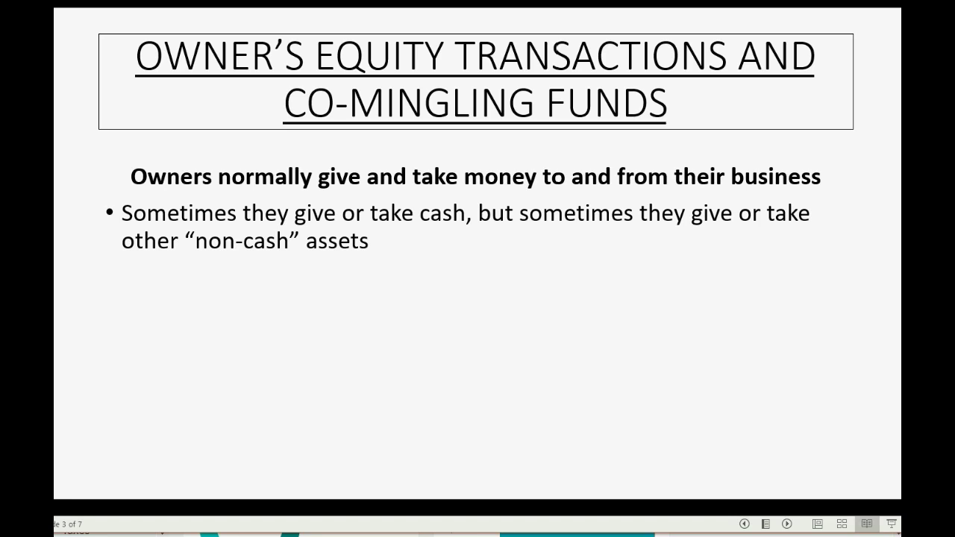
key(Right)
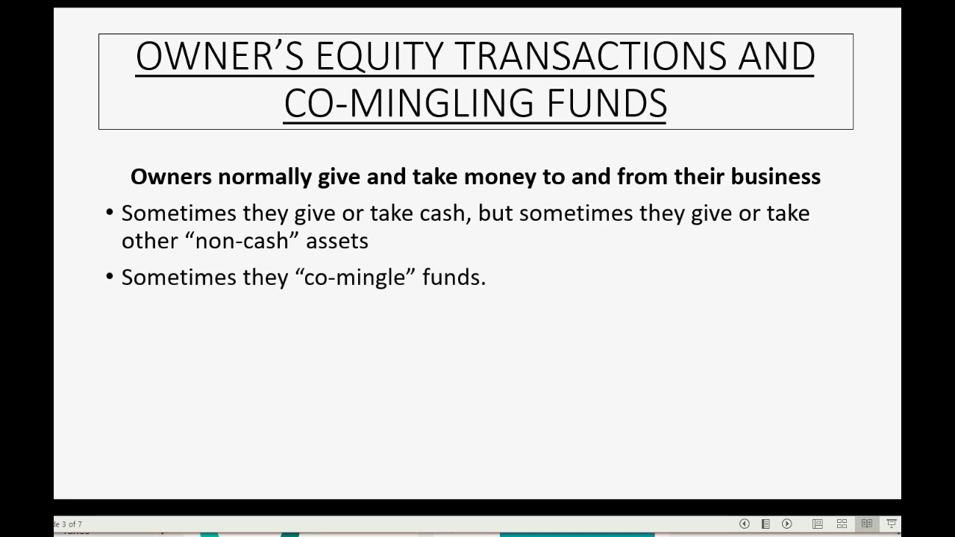
key(Right)
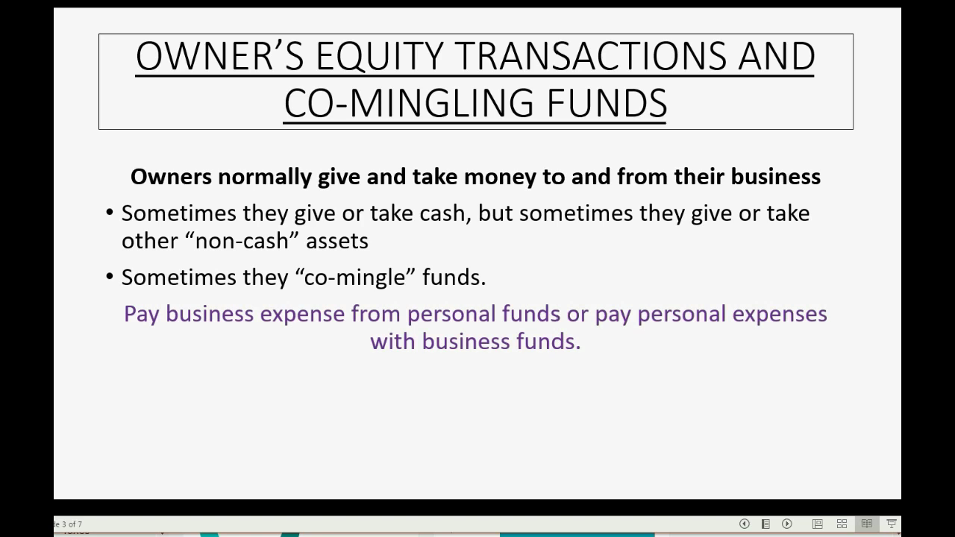
key(Right)
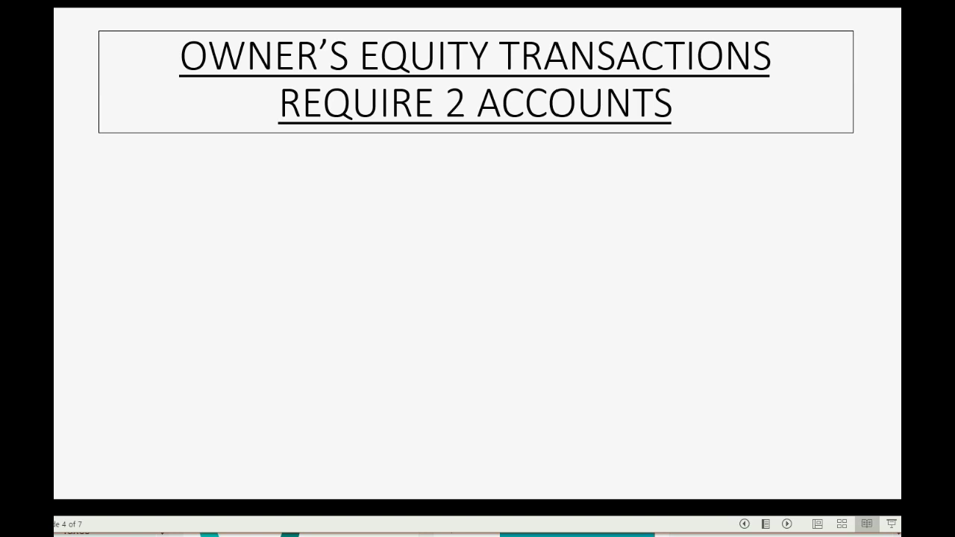
Step: Reveal the Owner's Capital Investment and Owner's Withdrawals definitions on slide 4
key(Right)
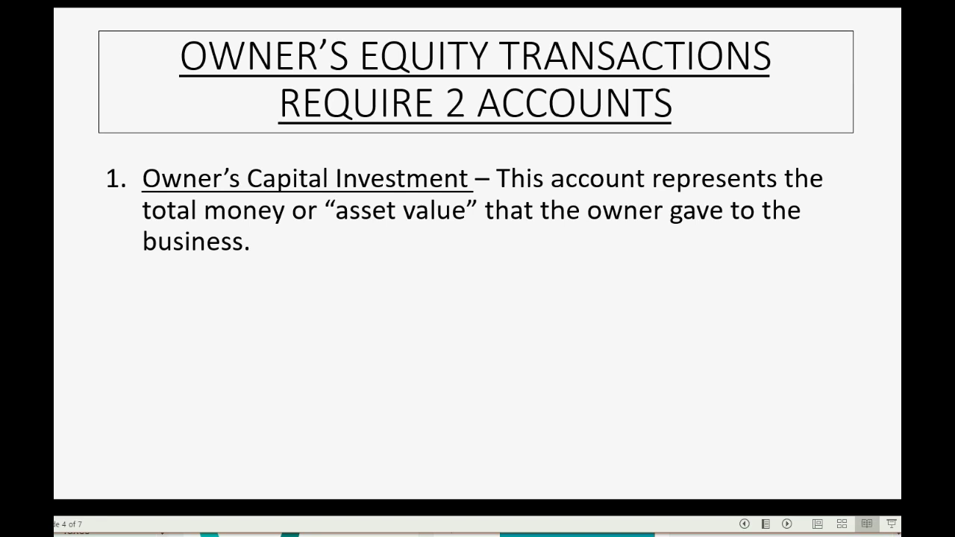
key(Right)
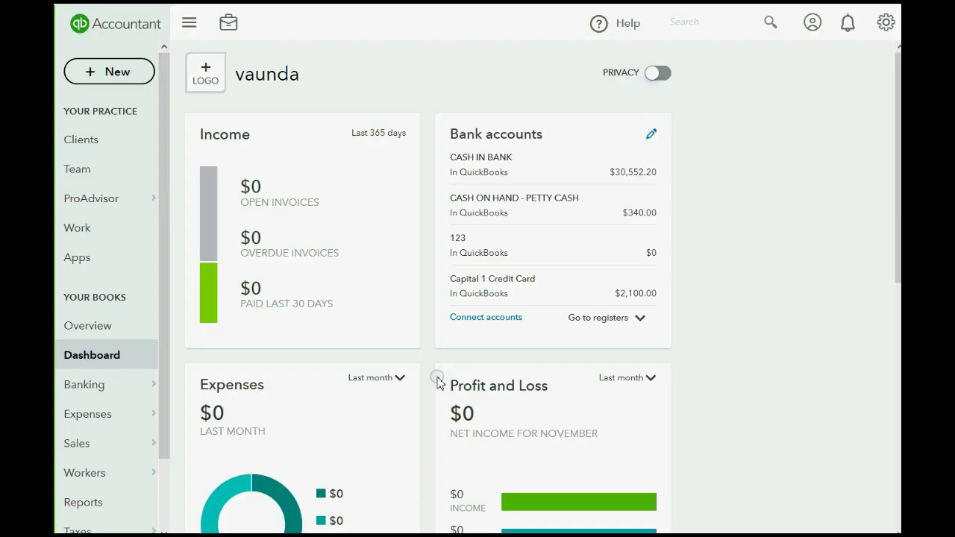
Step: Go to Accounting > Chart of Accounts from the left sidebar
drag(161, 384, 159, 485)
mouse_move(105, 514)
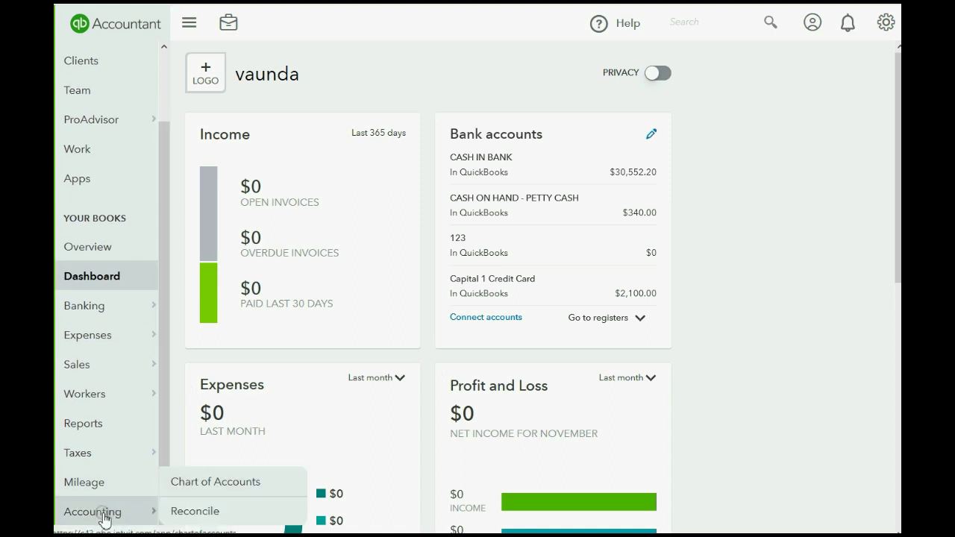
click(212, 485)
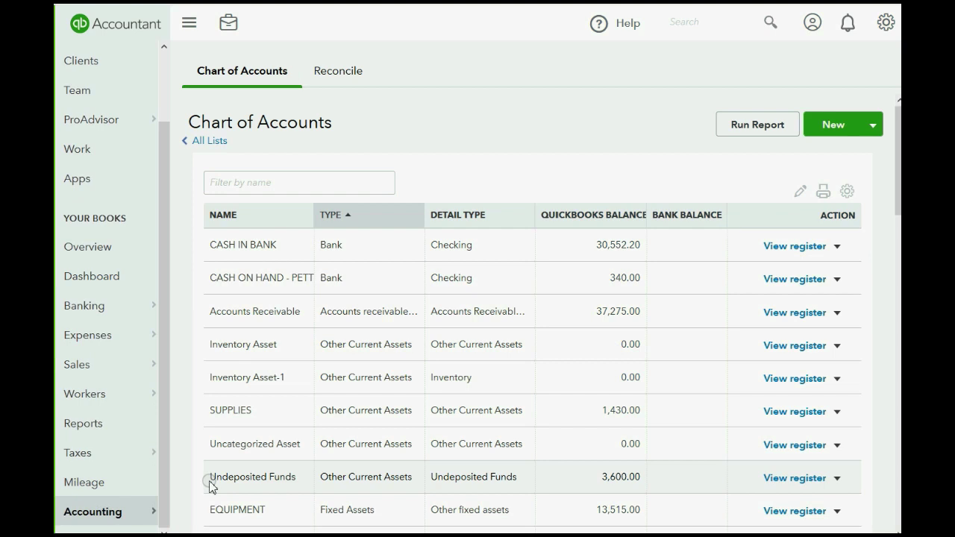
Step: Start a new Equity account with detail type Partner Contributions
click(833, 127)
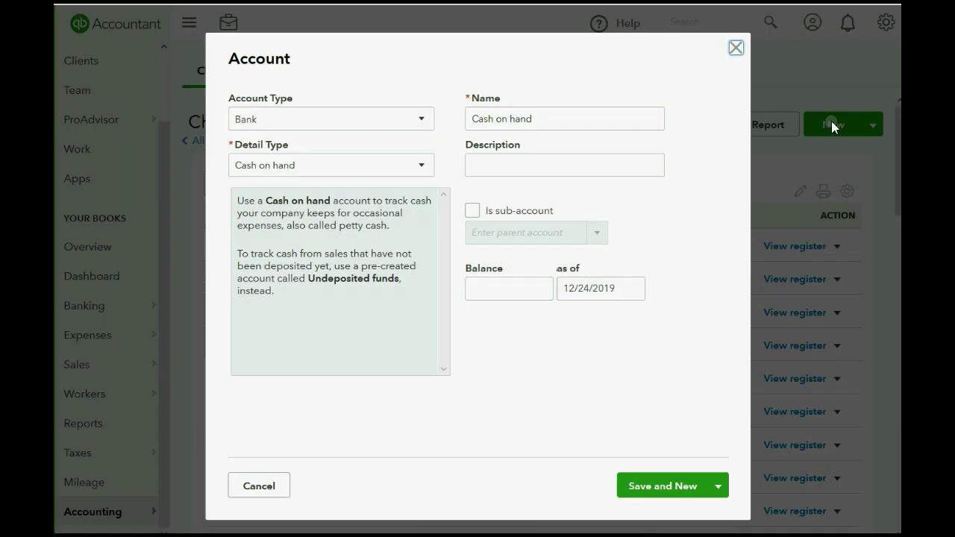
click(422, 121)
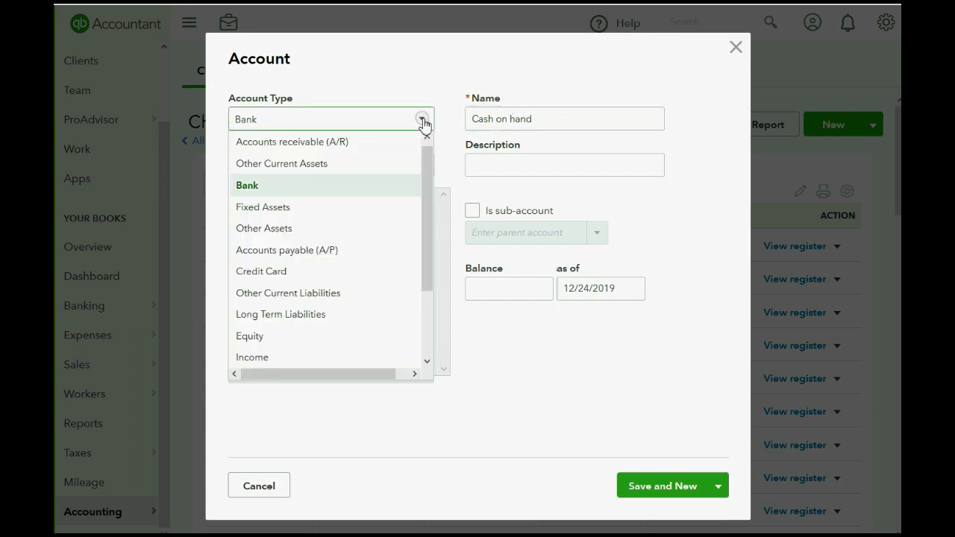
click(265, 337)
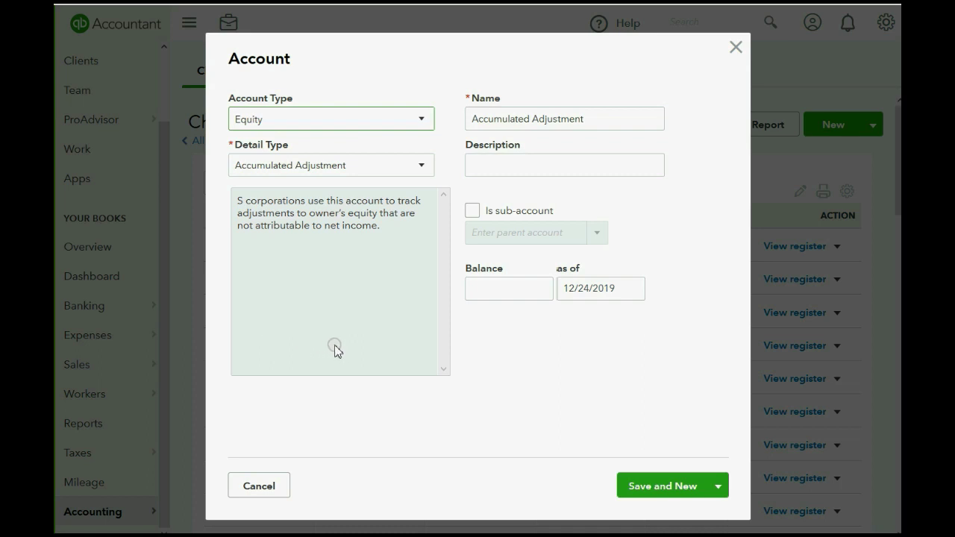
click(426, 170)
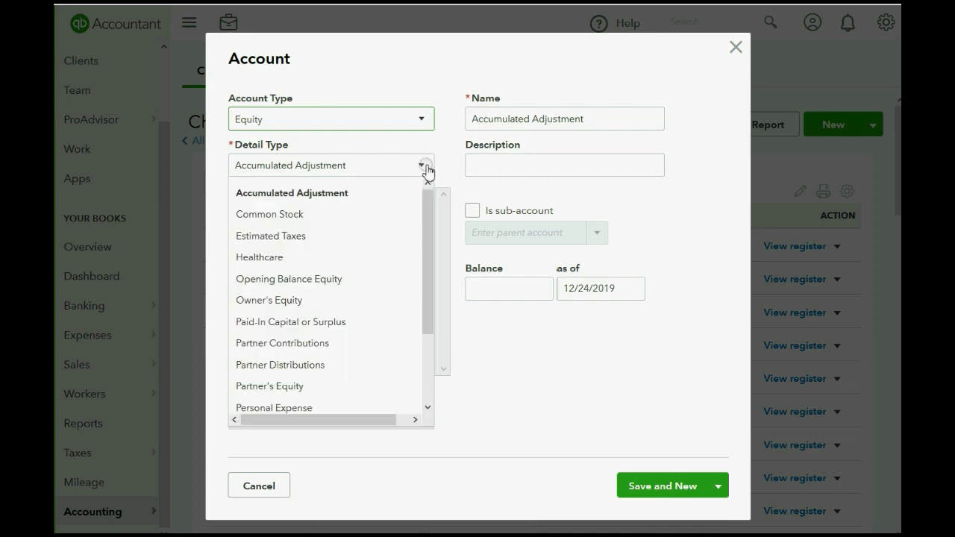
mouse_move(427, 219)
mouse_down()
mouse_move(425, 304)
mouse_move(417, 199)
mouse_move(416, 335)
mouse_move(437, 233)
mouse_up()
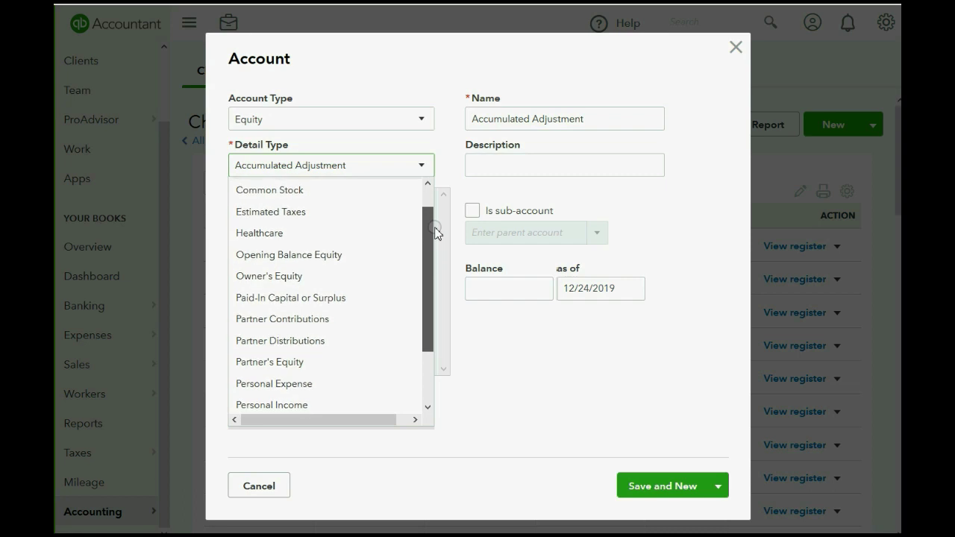
drag(437, 233, 434, 256)
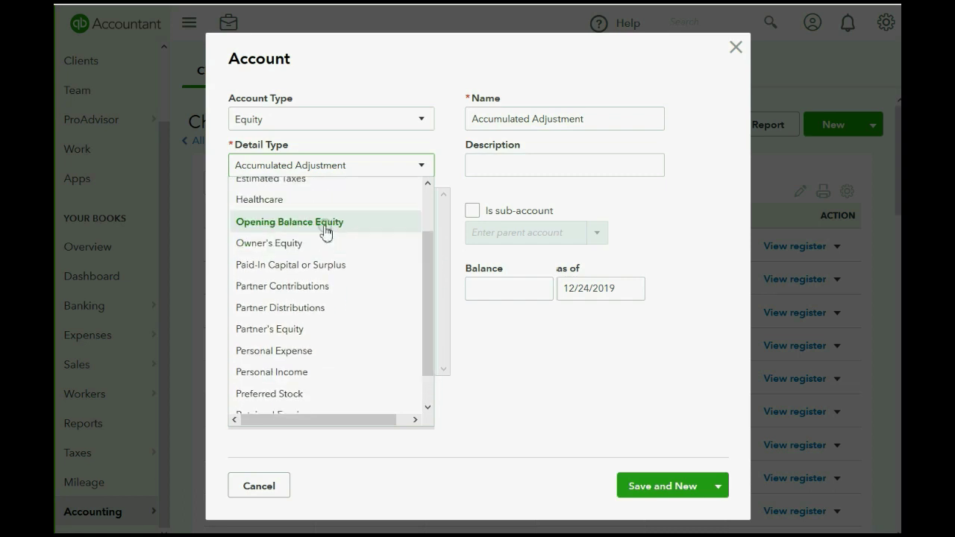
click(287, 286)
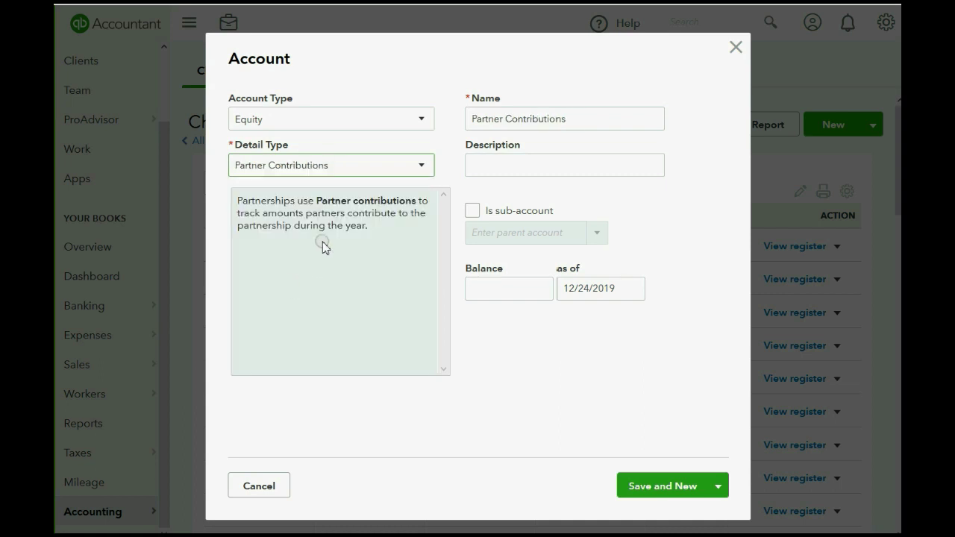
Step: Keep Partner Contributions as the detail type and rename the account to the owner's capital name
click(422, 166)
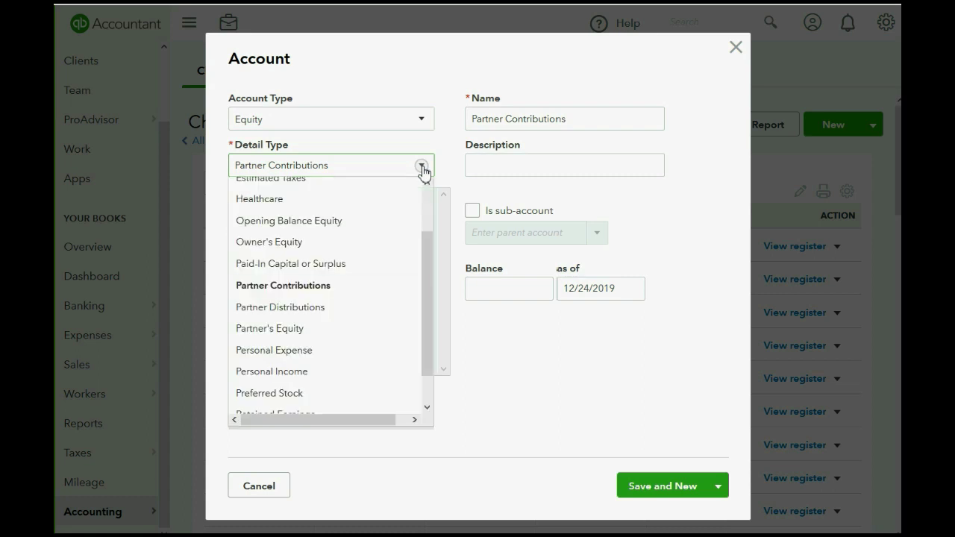
click(422, 167)
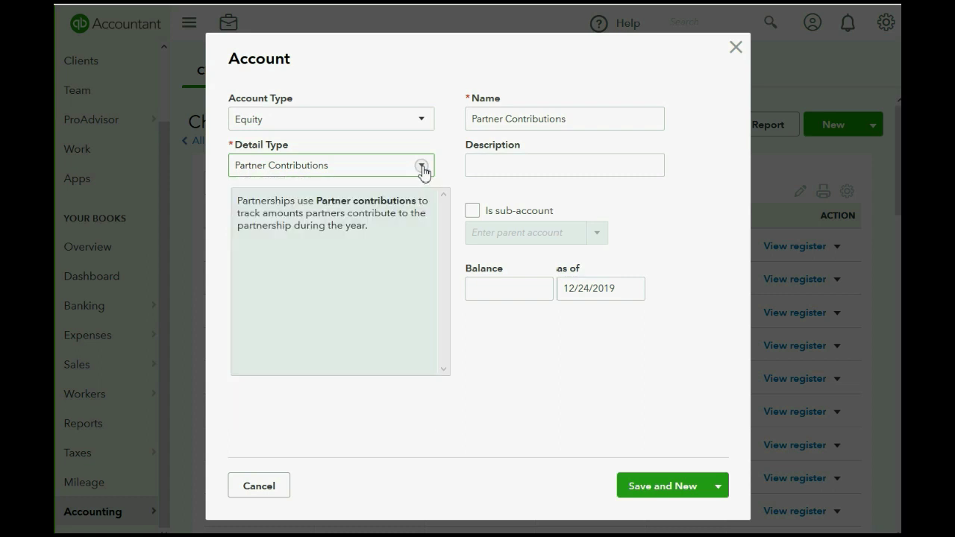
click(422, 168)
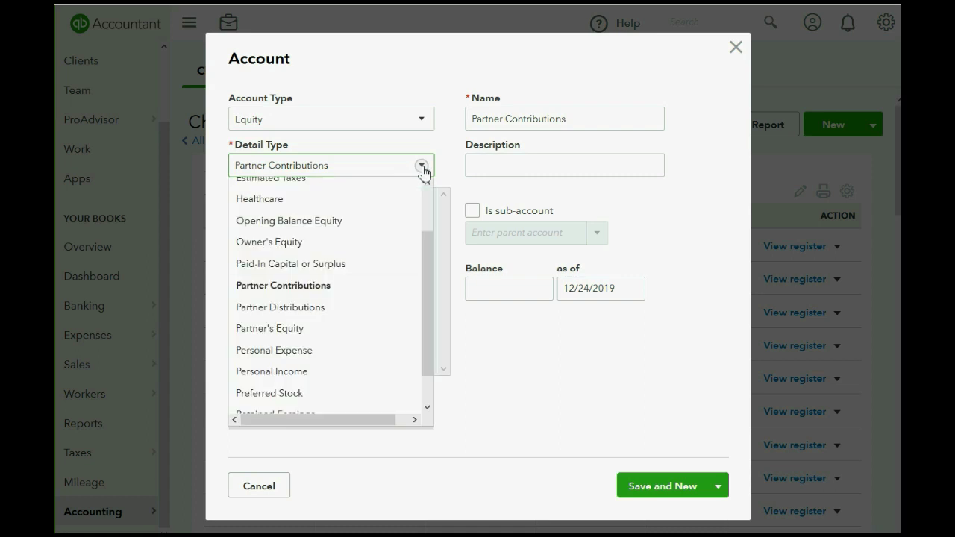
click(311, 286)
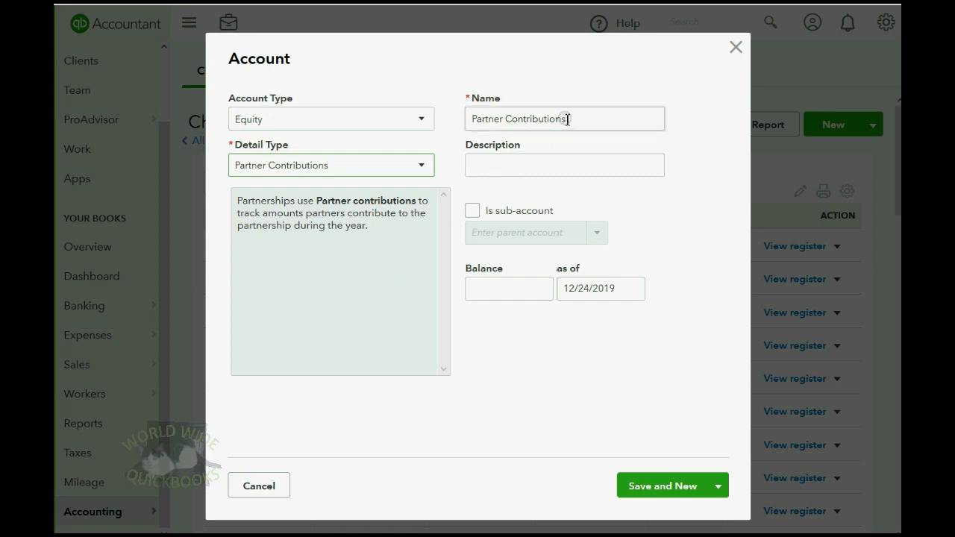
drag(569, 117, 412, 121)
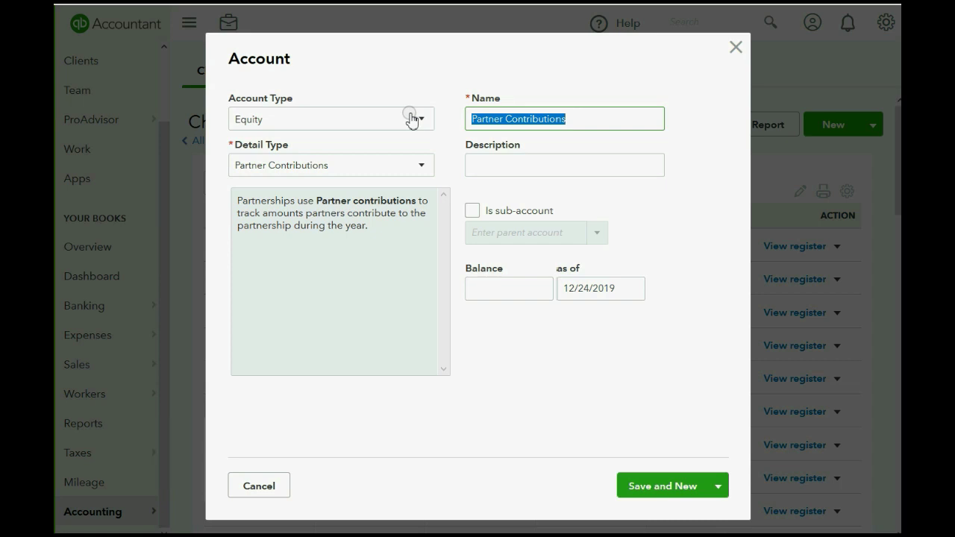
text(VAUNDA)
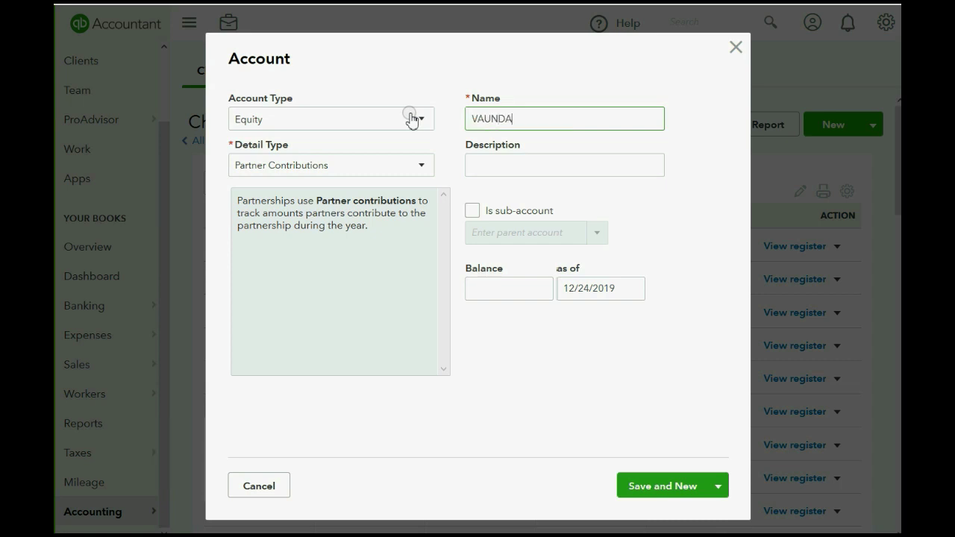
text('S CAPITAL)
Step: Save the capital account and start another Equity account with Partner Distributions detail type
click(671, 489)
click(422, 123)
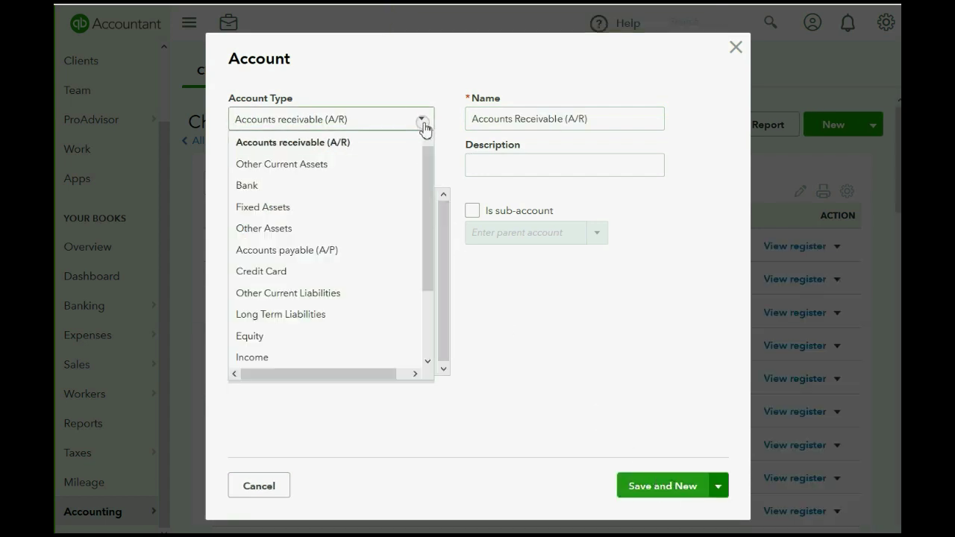
click(307, 336)
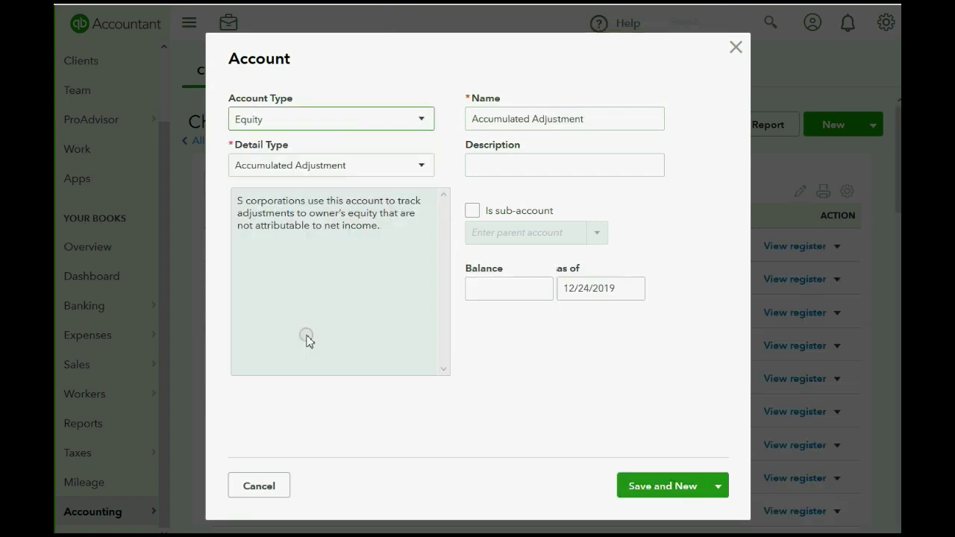
click(422, 167)
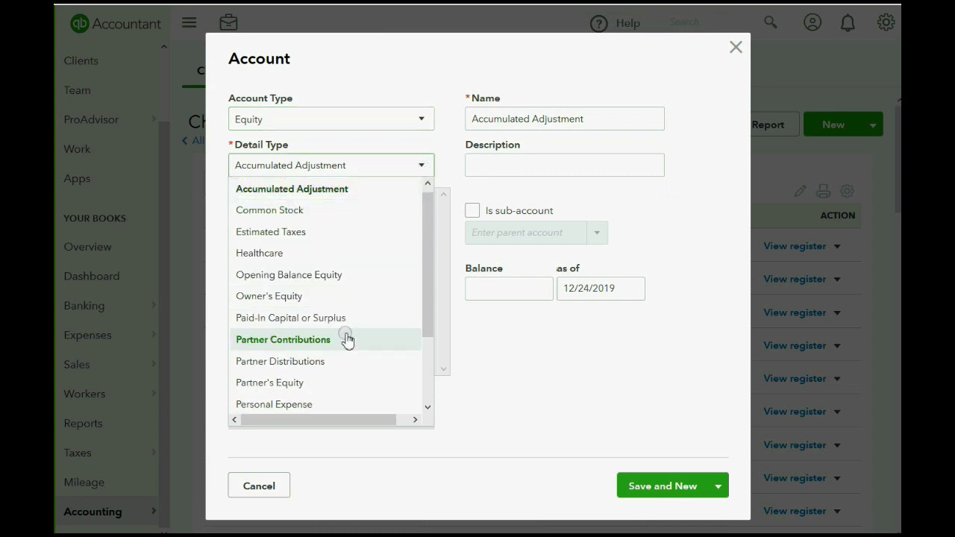
click(338, 363)
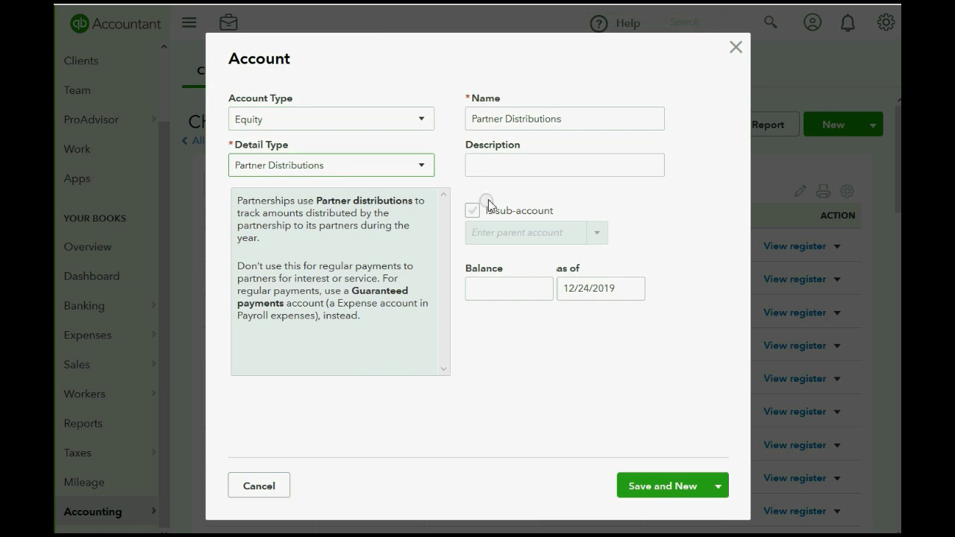
Step: Name it as the owner's withdrawals account and choose Save and Close
drag(575, 120, 448, 122)
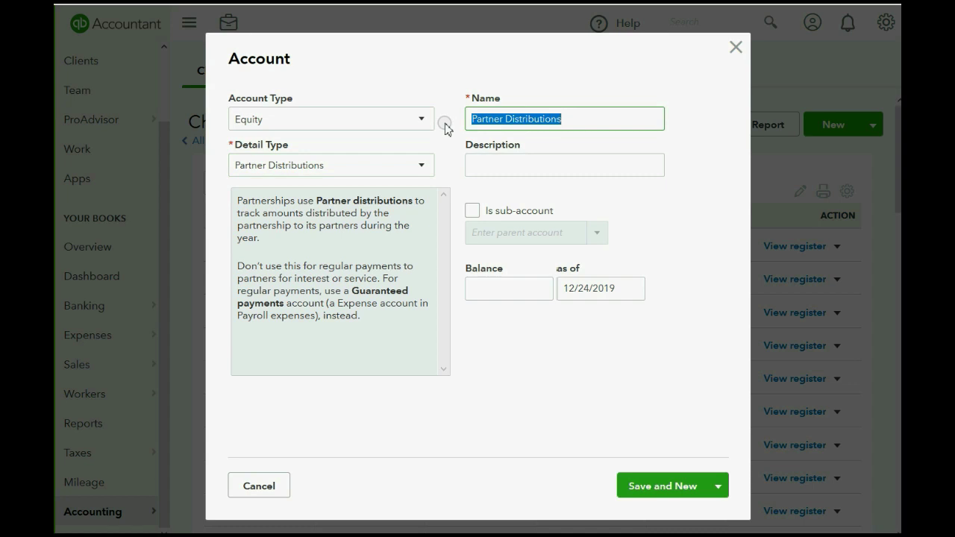
text(VAUN)
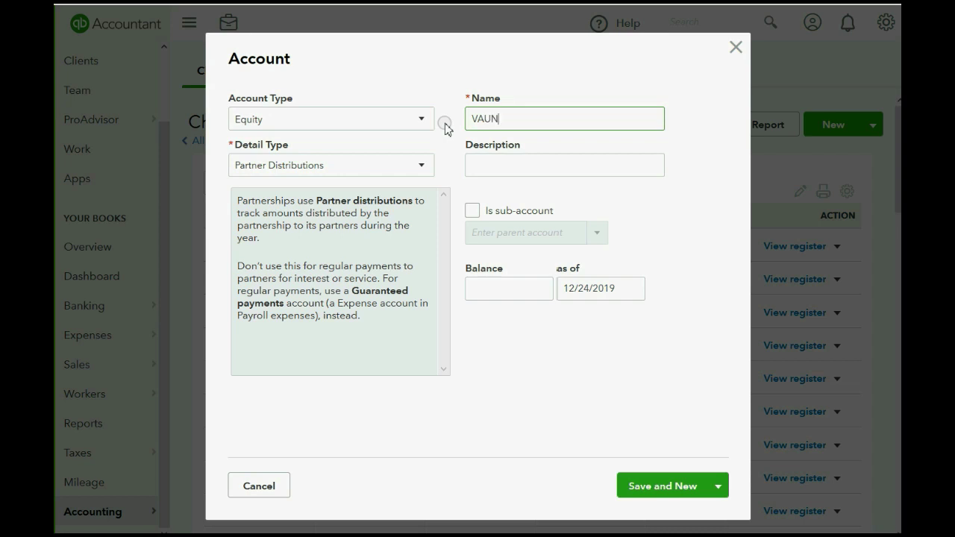
text(DA'S WITHDRAWLS)
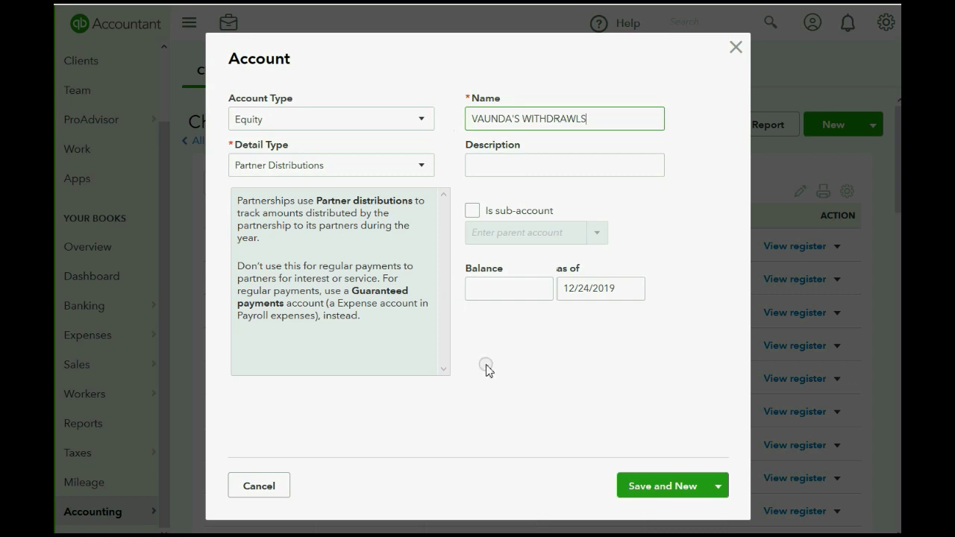
click(718, 486)
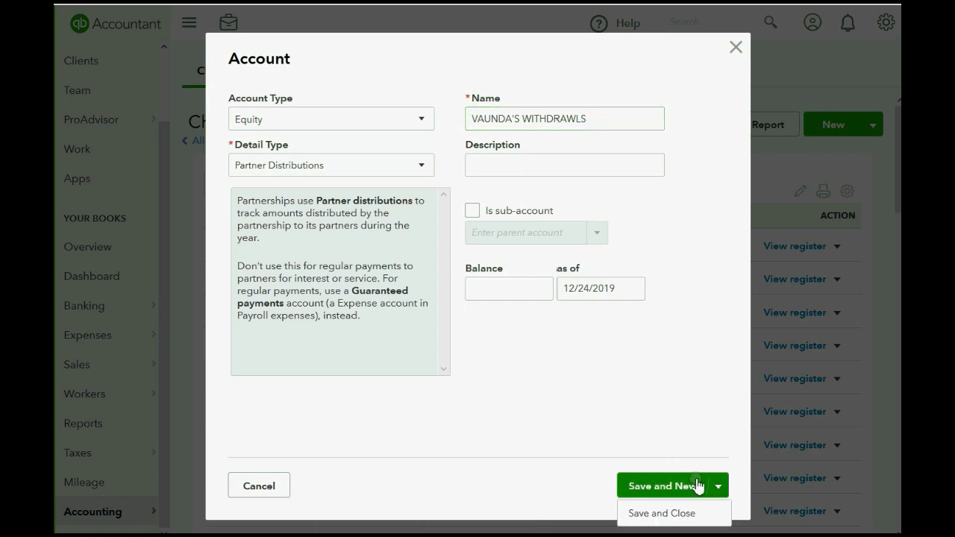
click(671, 513)
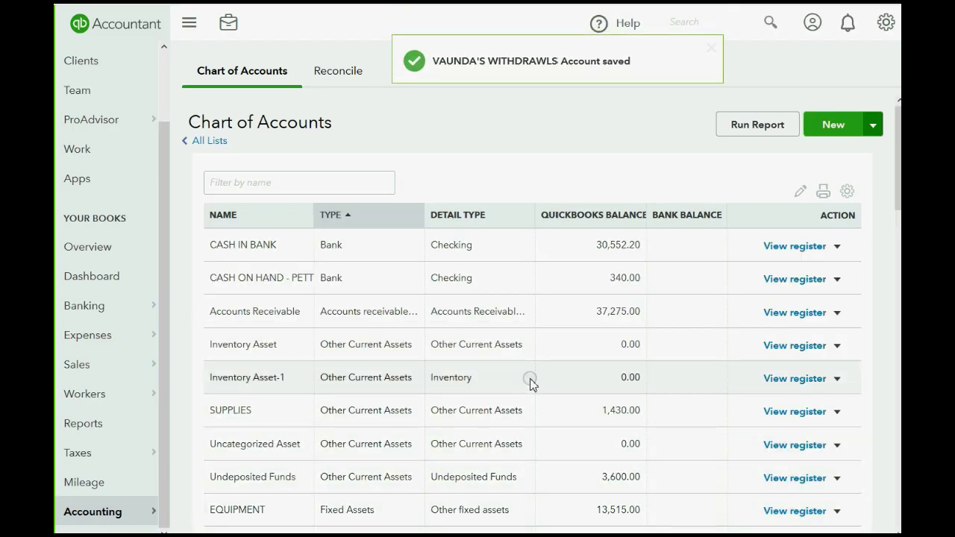
scroll(529, 382, down, 3)
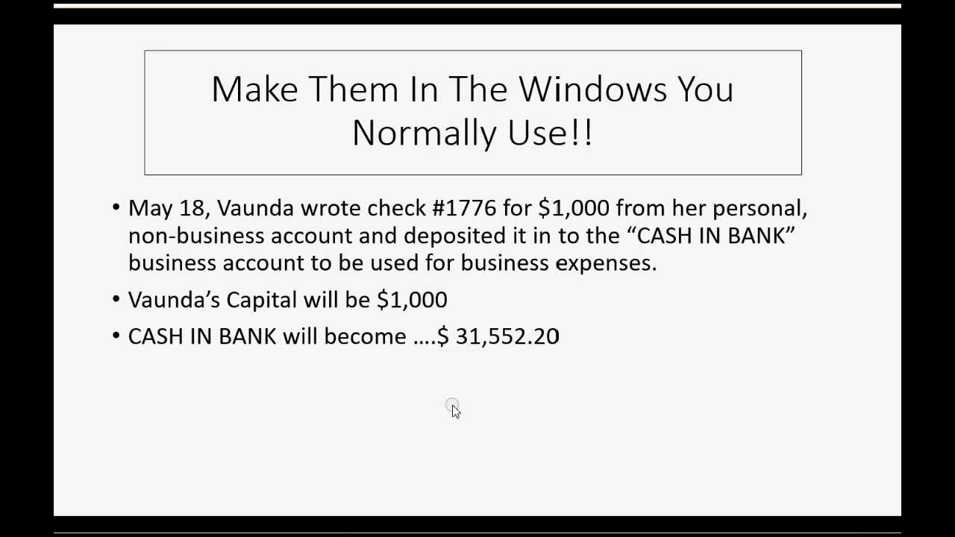
Step: Leave the capital deposit slide and start a new Bank Deposit into CASH IN BANK
click(455, 411)
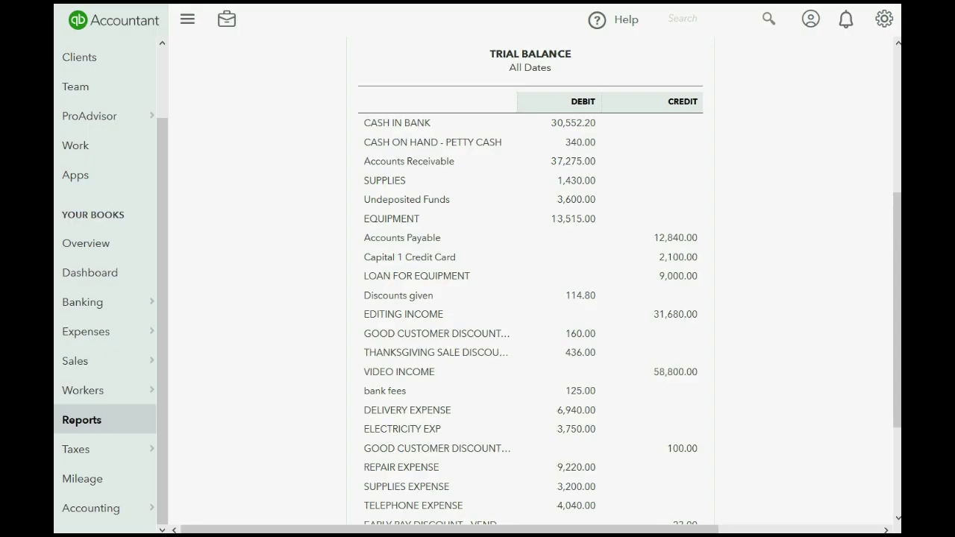
drag(164, 223, 176, 69)
click(116, 70)
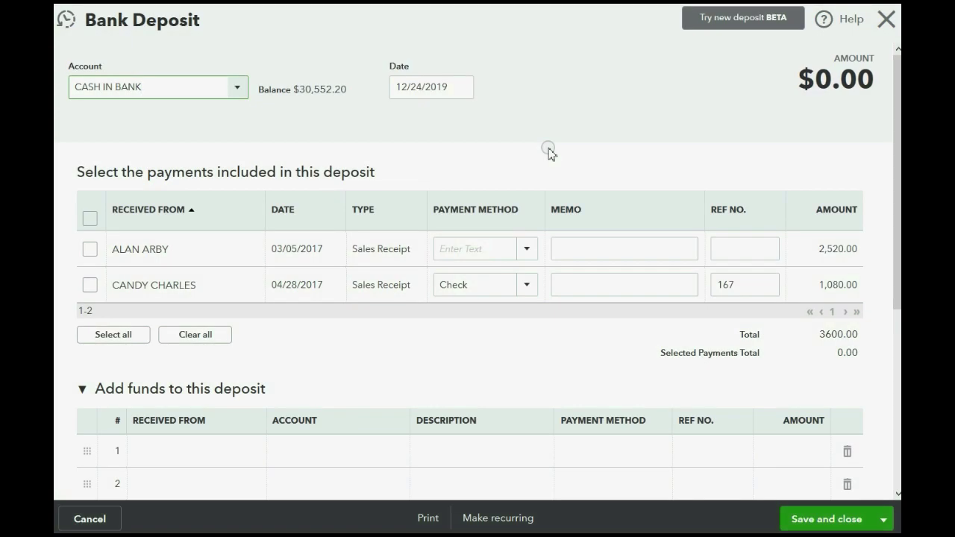
Step: Set the deposit date to 05/18/2017
click(461, 90)
click(405, 127)
click(405, 127)
click(405, 127)
click(405, 128)
click(405, 128)
click(405, 127)
click(405, 127)
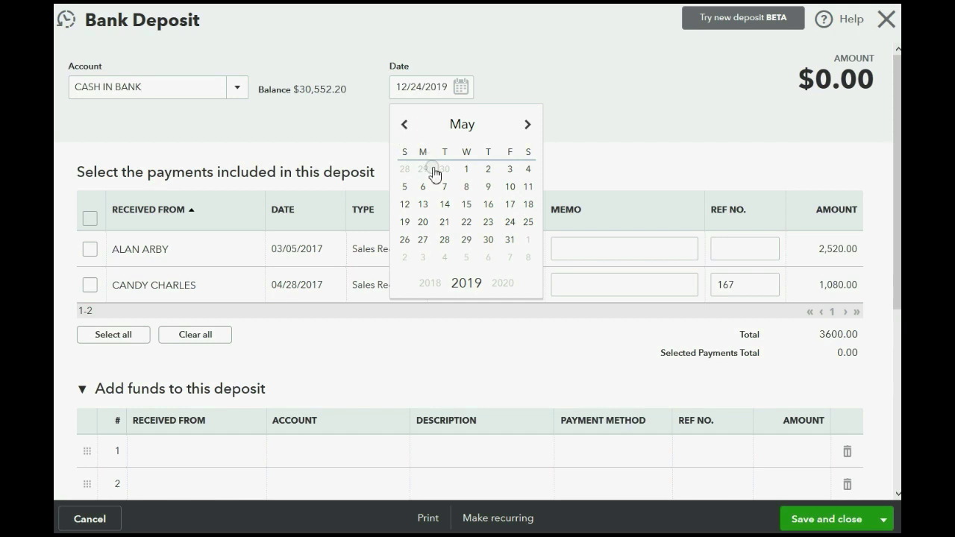
click(528, 204)
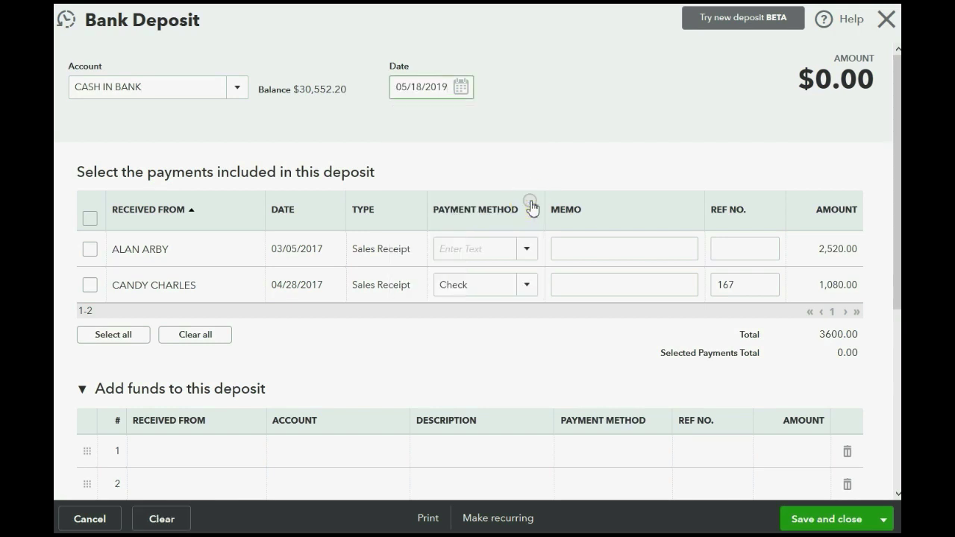
key(BackSpace)
text(7)
key(Tab)
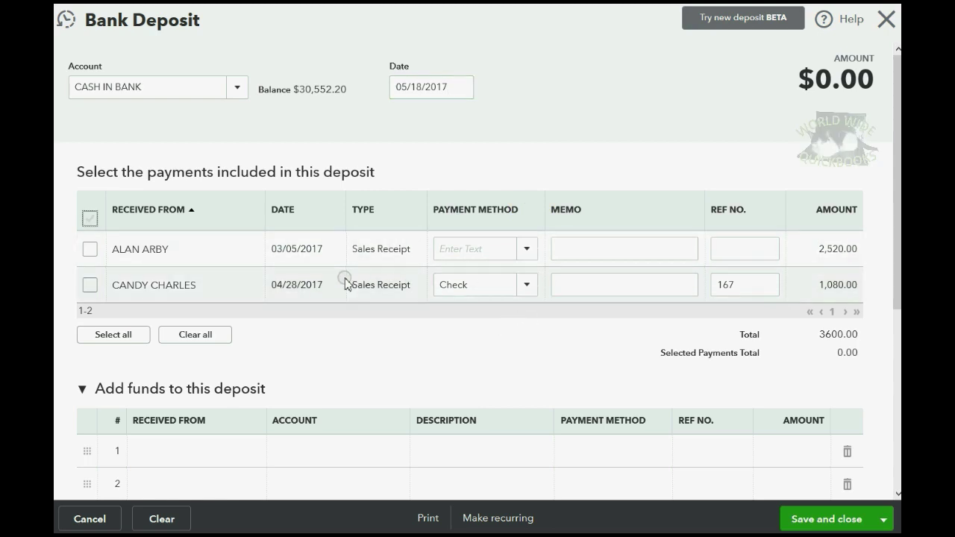
Step: Begin adding a new payer on funds line 1, then dismiss it without saving
scroll(364, 273, down, 3)
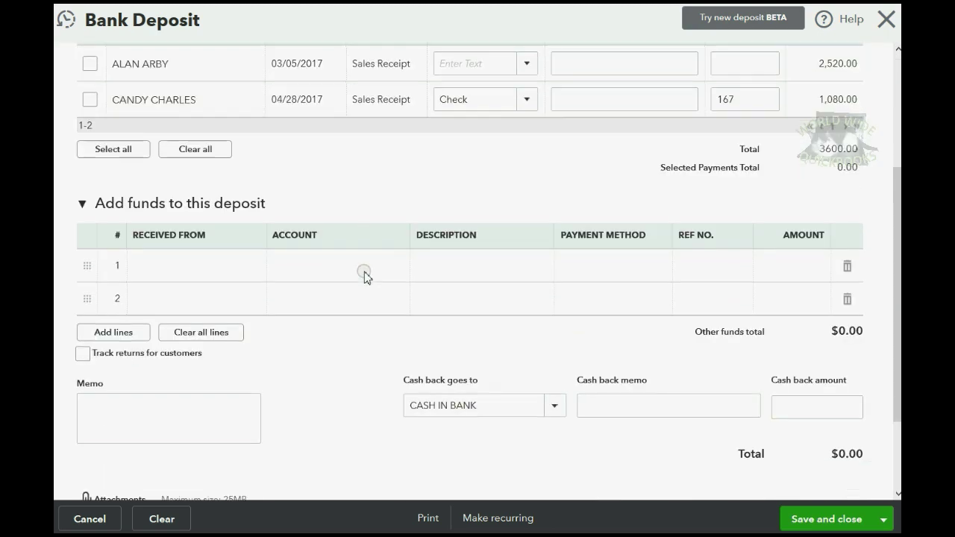
click(234, 266)
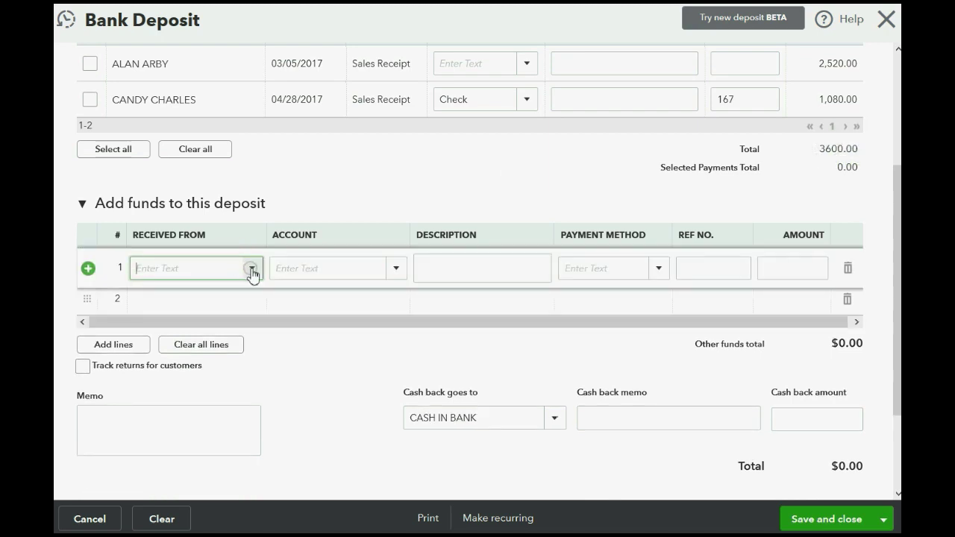
click(251, 269)
scroll(250, 328, down, 3)
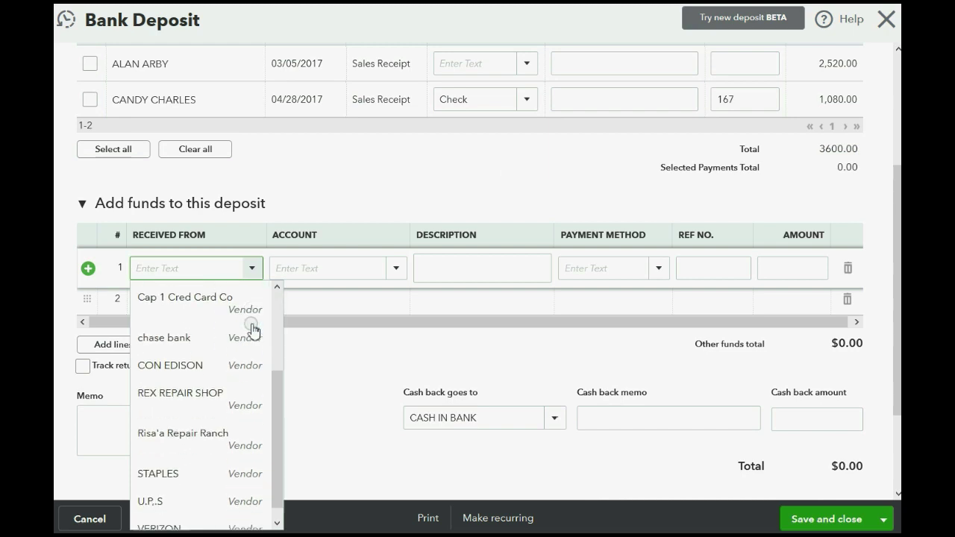
scroll(251, 329, up, 3)
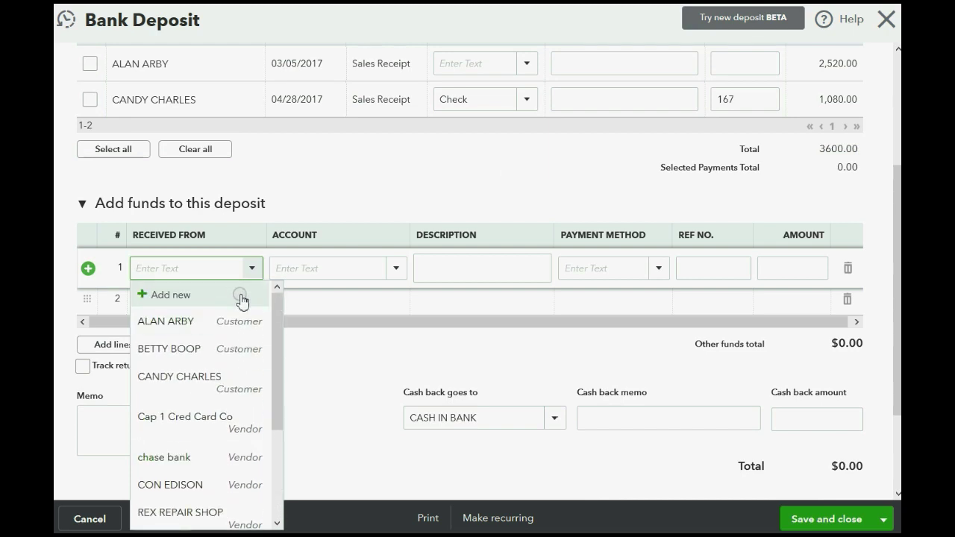
click(184, 297)
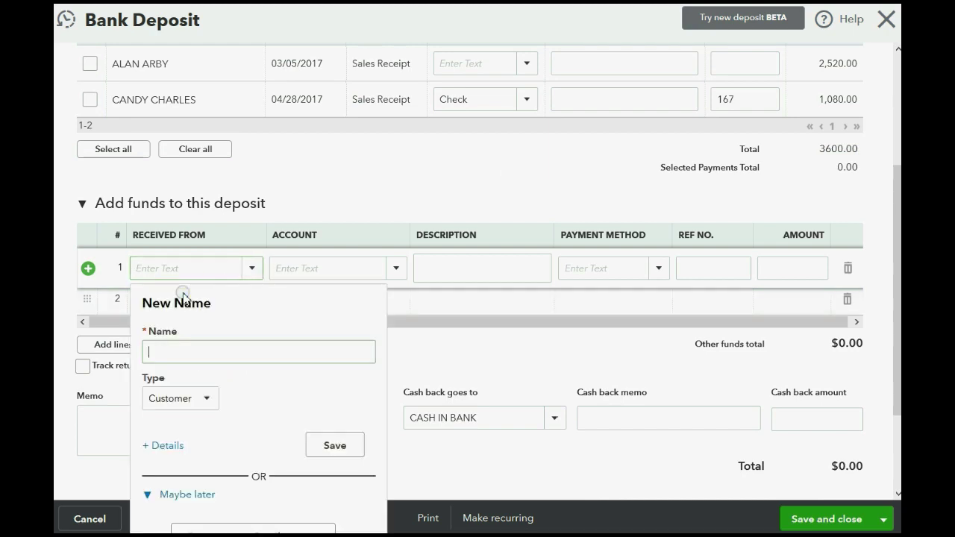
click(205, 400)
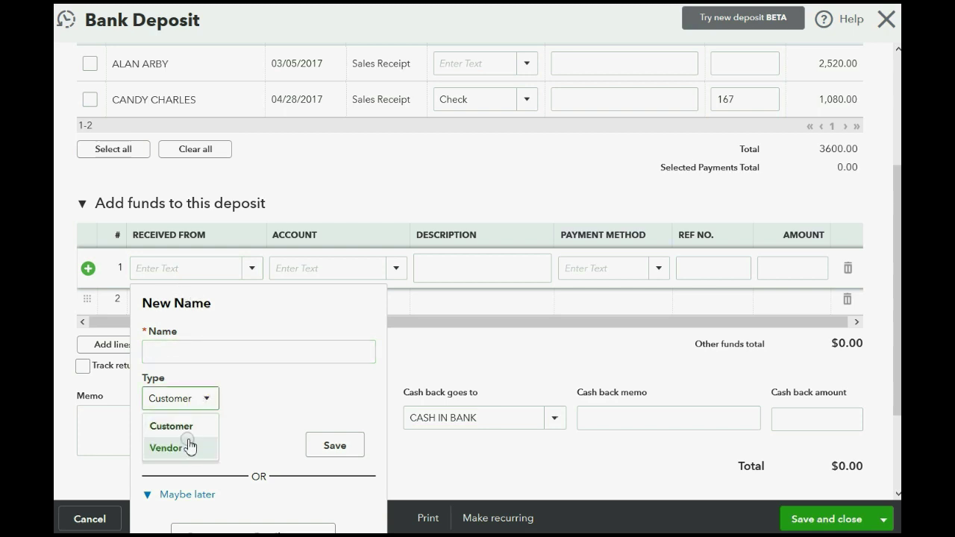
click(261, 401)
click(527, 352)
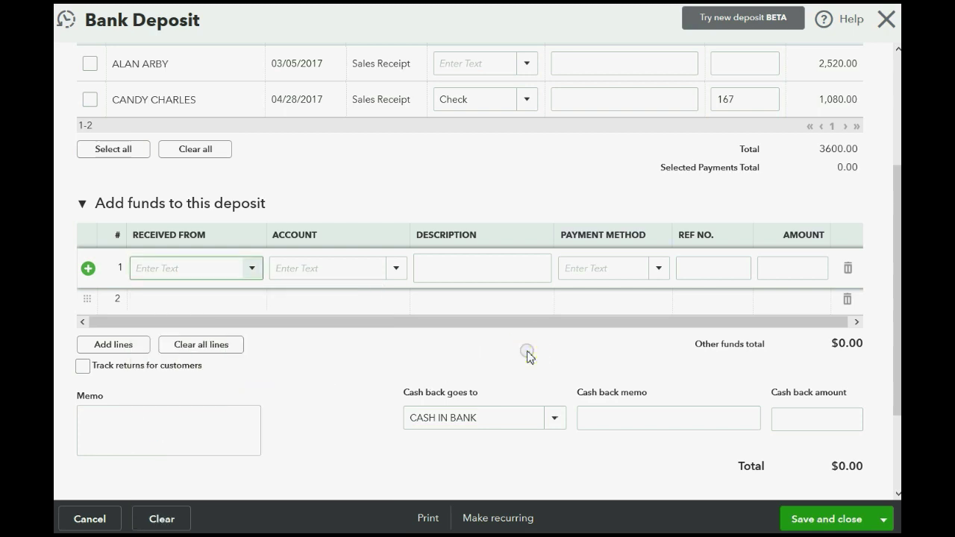
Step: Assign funds line 1 to the owner's capital account with an amount of 1,000.00
click(398, 278)
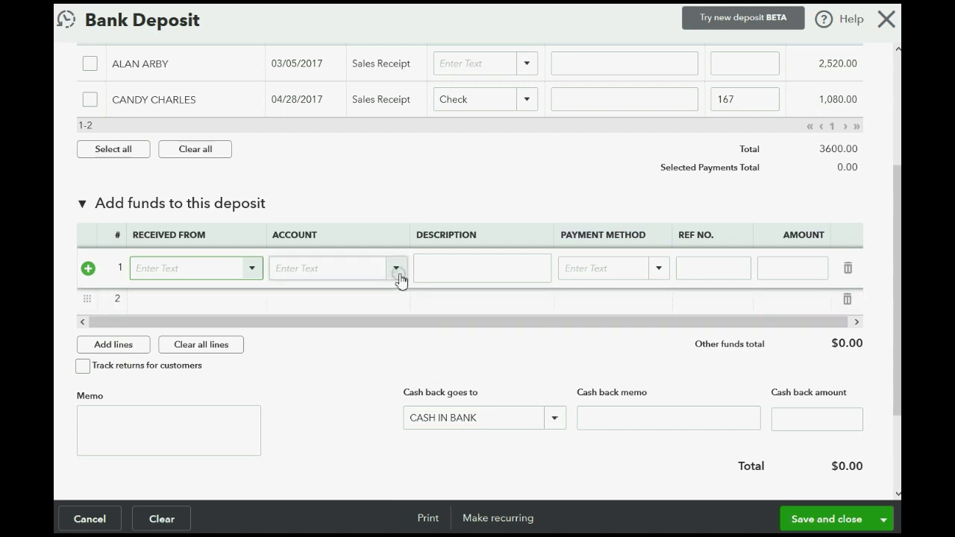
click(397, 270)
click(398, 271)
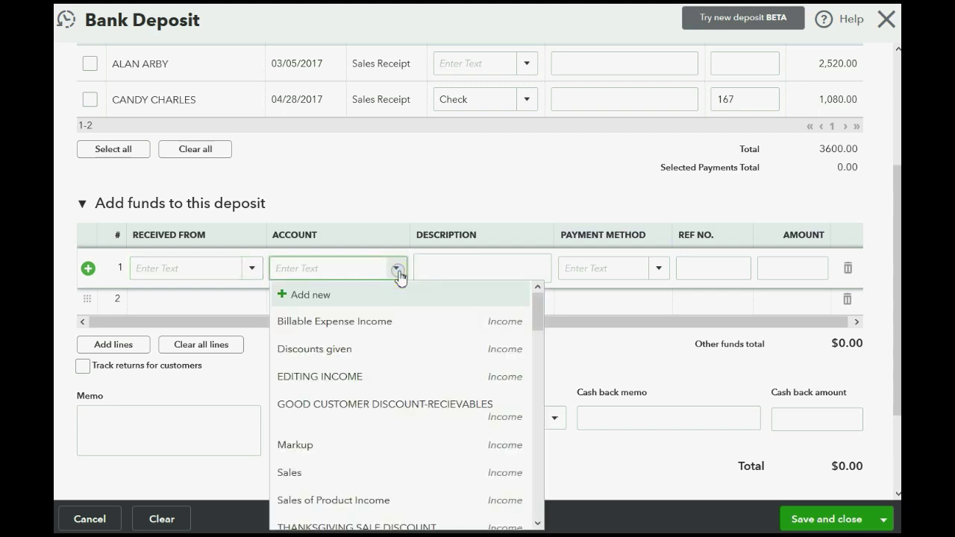
scroll(432, 351, down, 3)
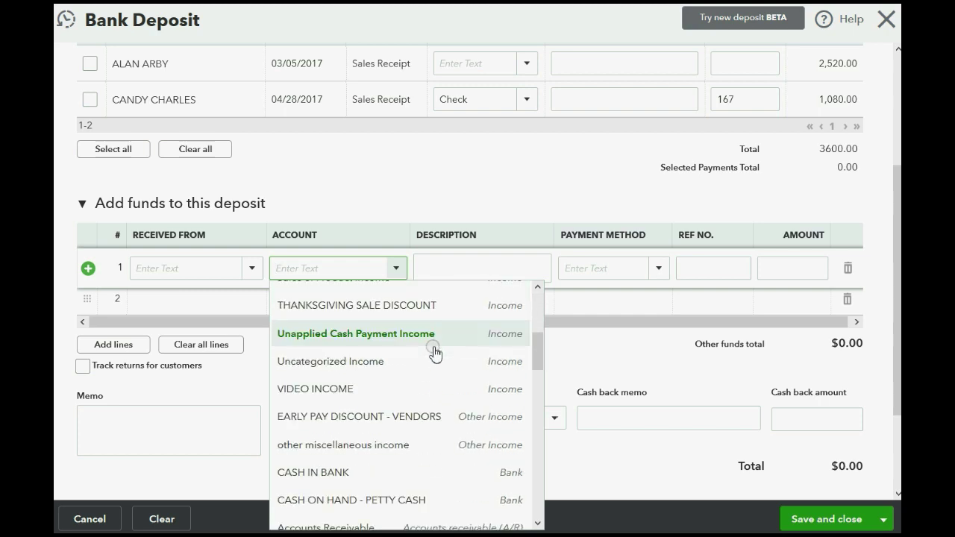
scroll(434, 352, down, 6)
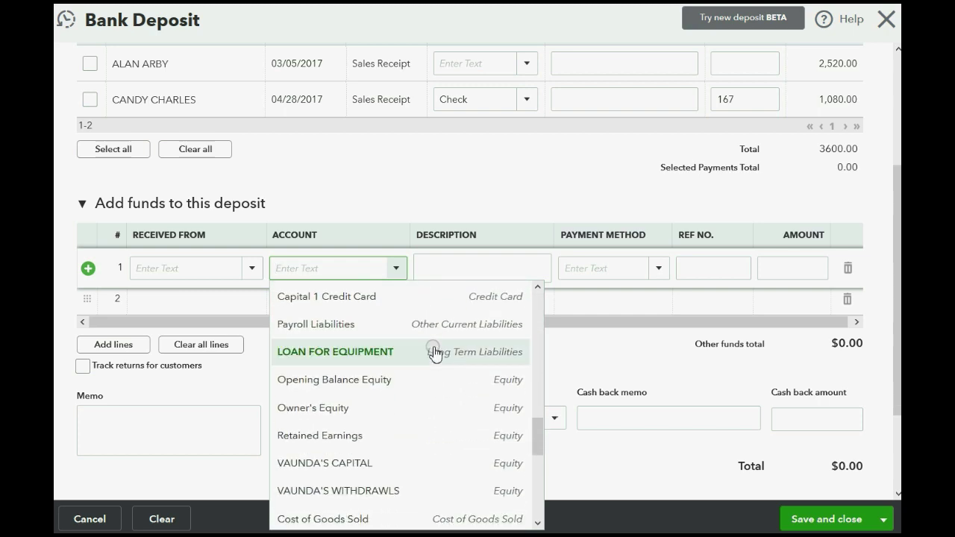
scroll(434, 352, down, 3)
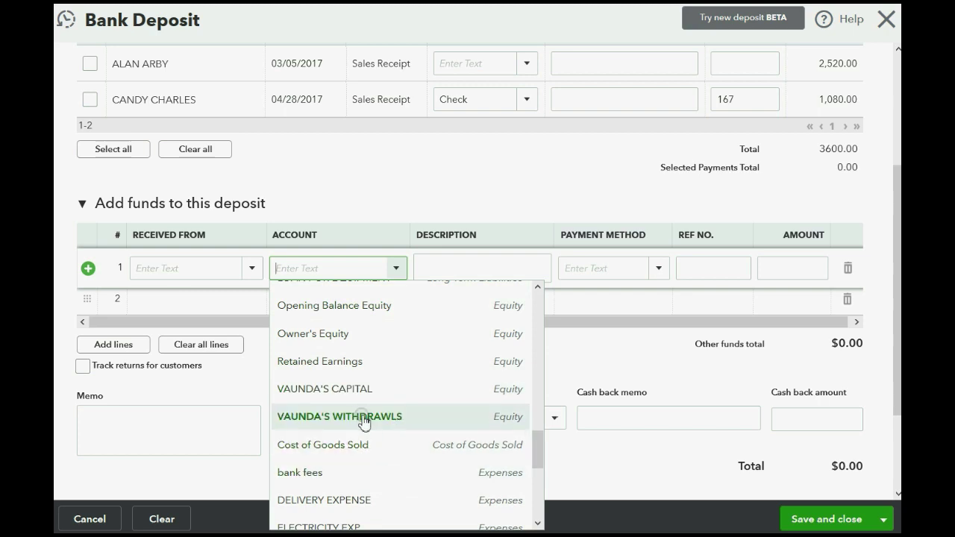
click(359, 390)
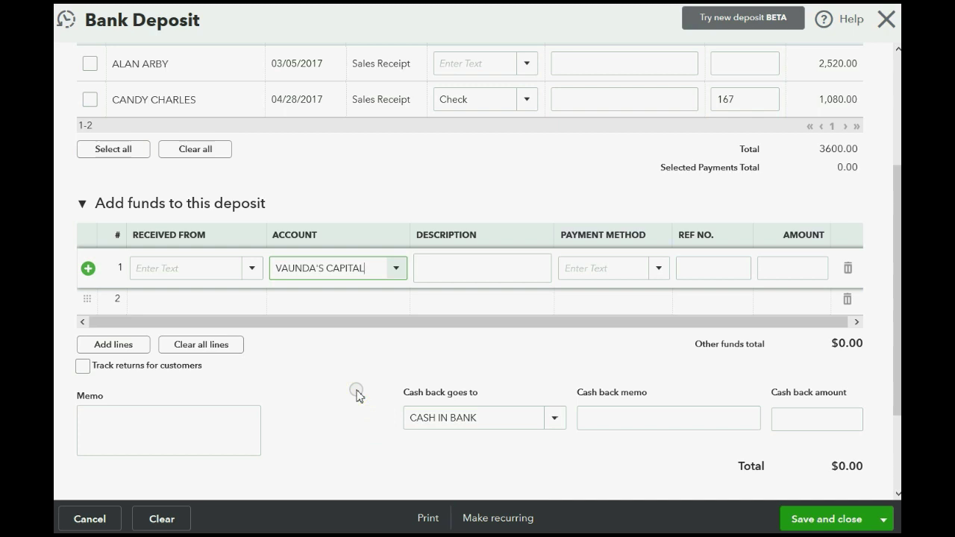
click(782, 266)
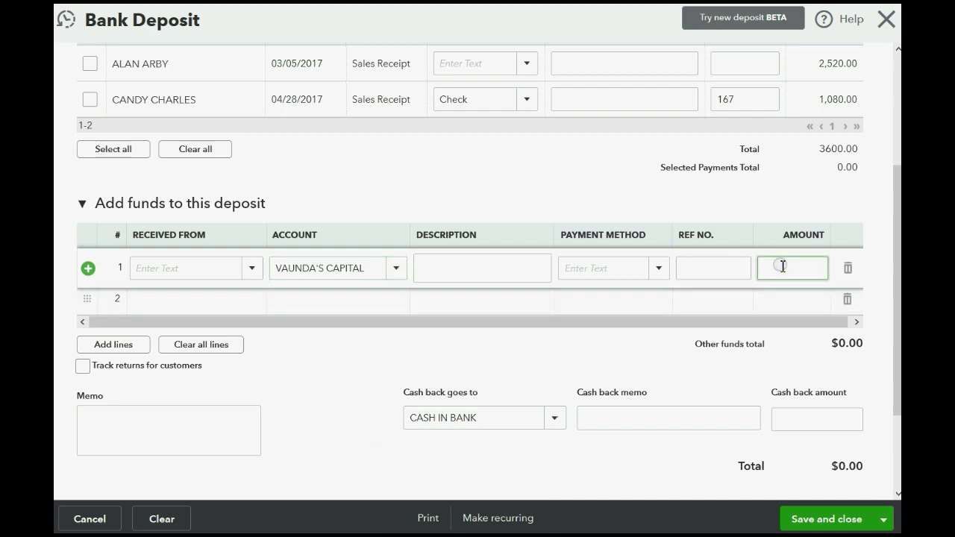
text(1000)
key(Tab)
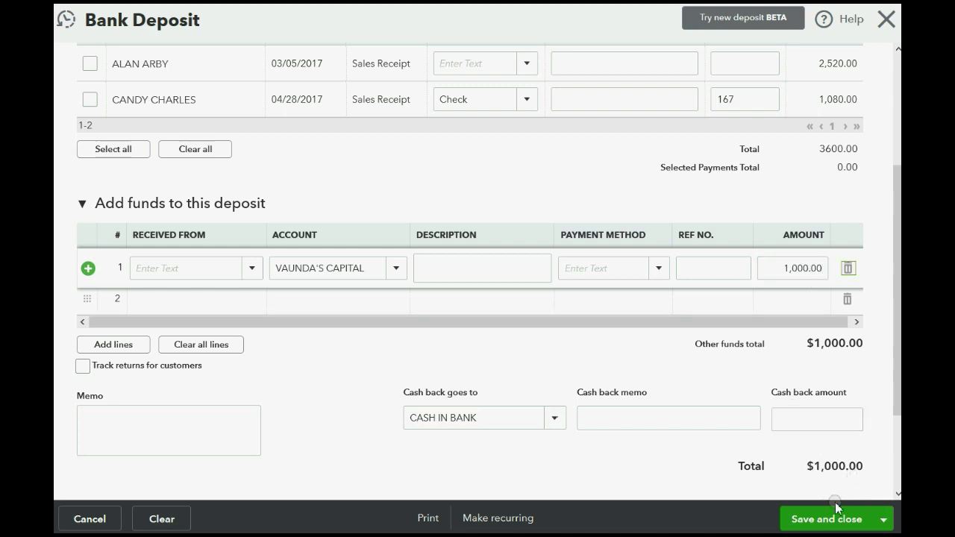
Step: Save the deposit and verify the trial balance shows the 1,000.00 capital credit and $115,698.00 totals
click(818, 519)
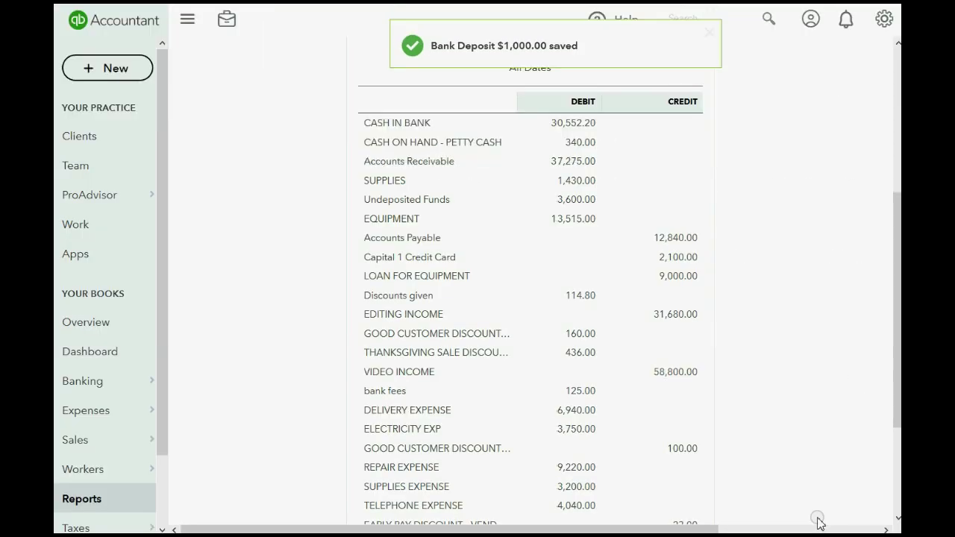
scroll(682, 396, down, 3)
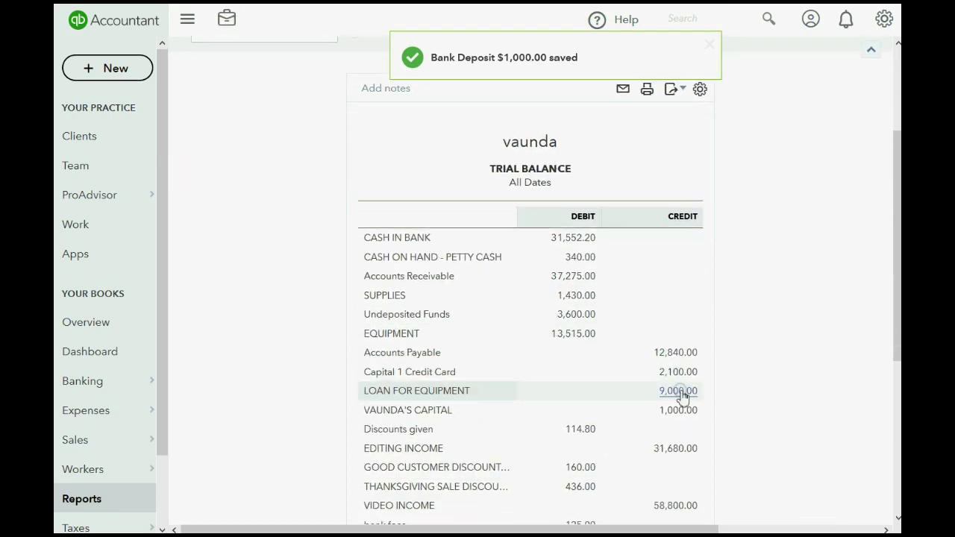
scroll(681, 395, down, 3)
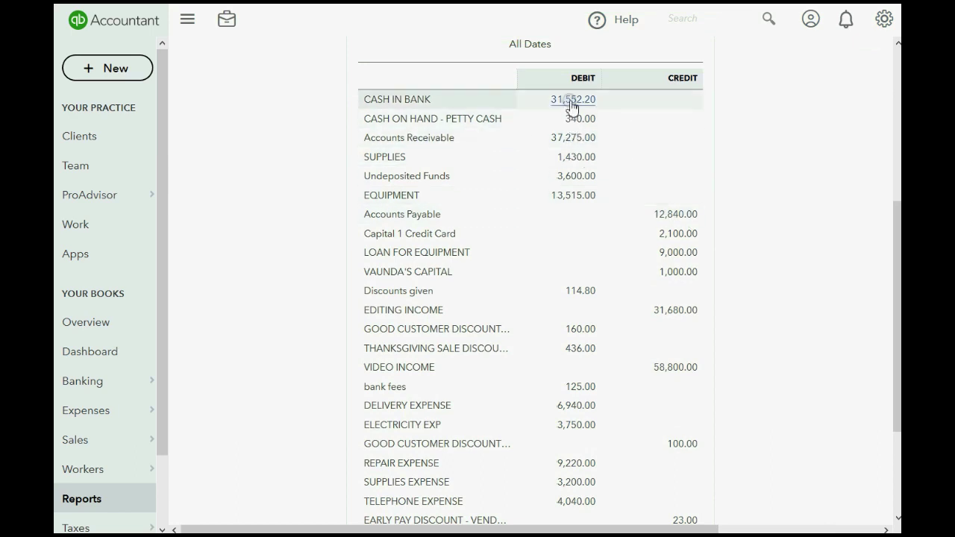
scroll(590, 223, down, 2)
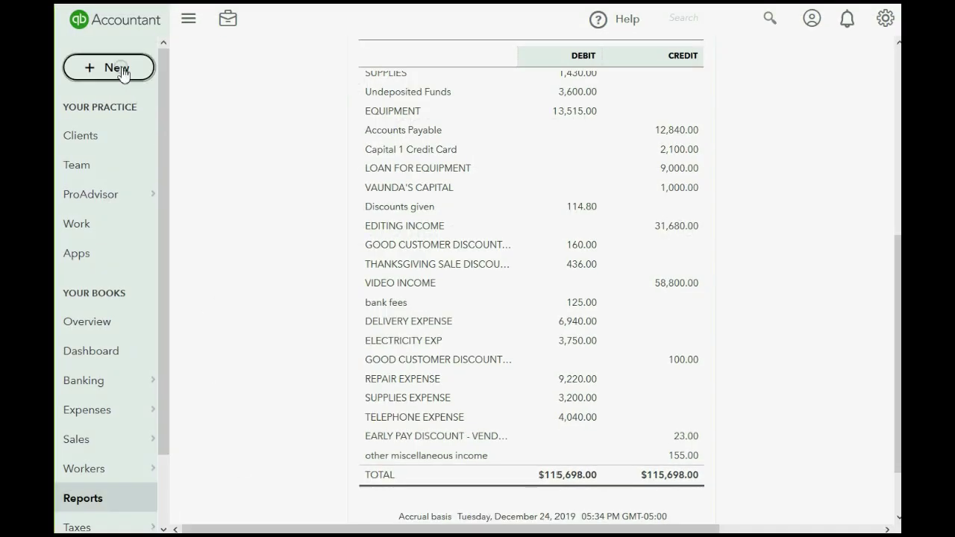
Step: Start a new check dated 05/19/2017, leaving the payee empty
click(117, 65)
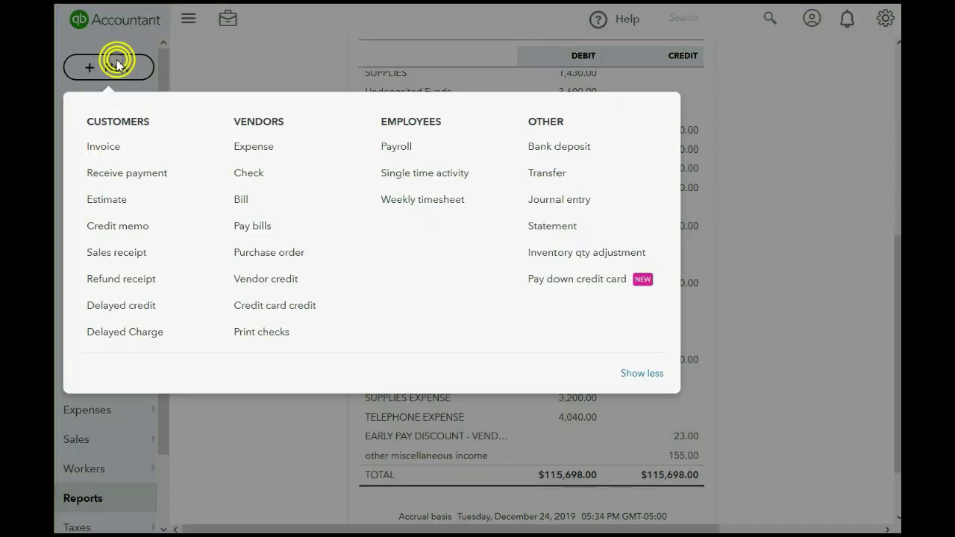
click(249, 170)
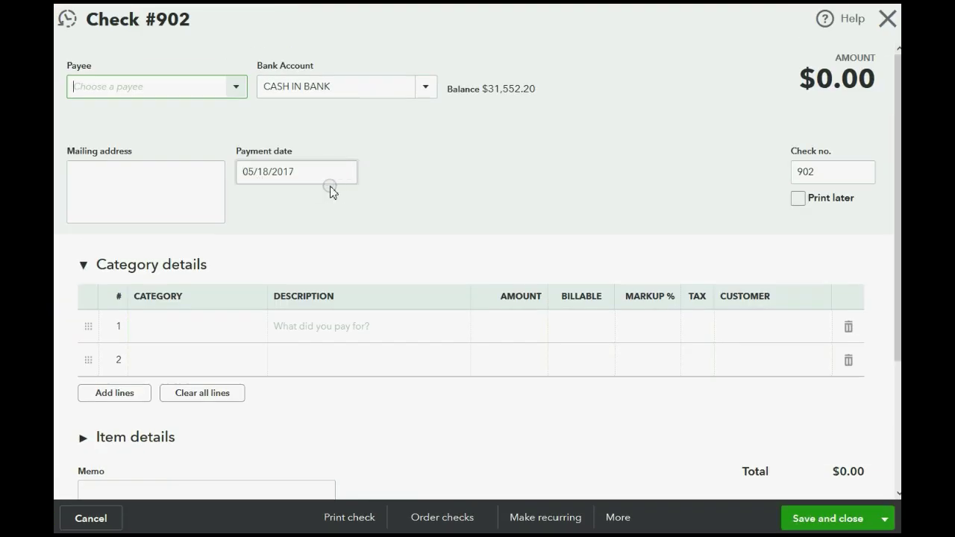
click(344, 173)
click(357, 289)
click(235, 87)
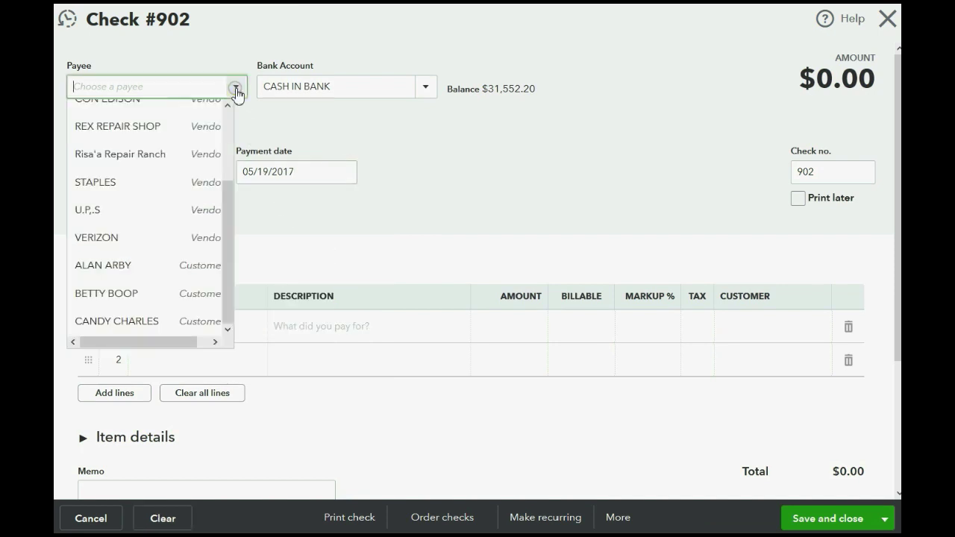
drag(224, 192, 224, 113)
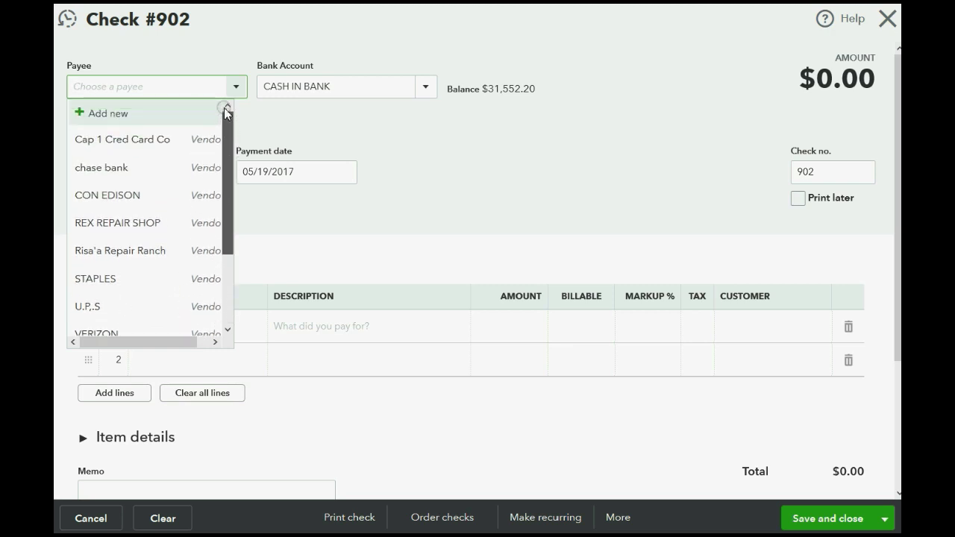
click(455, 149)
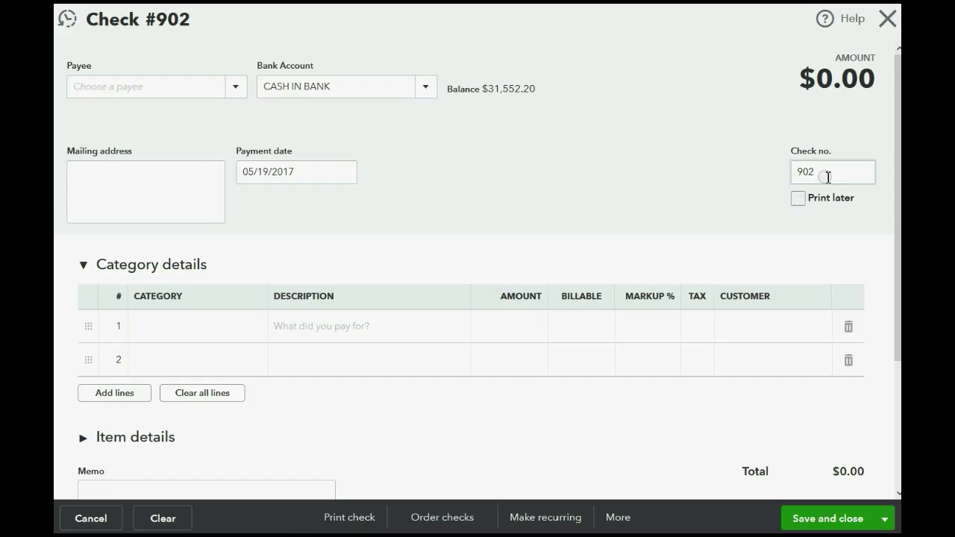
Step: Change the check number from 902 to 903
click(817, 173)
drag(816, 172, 810, 173)
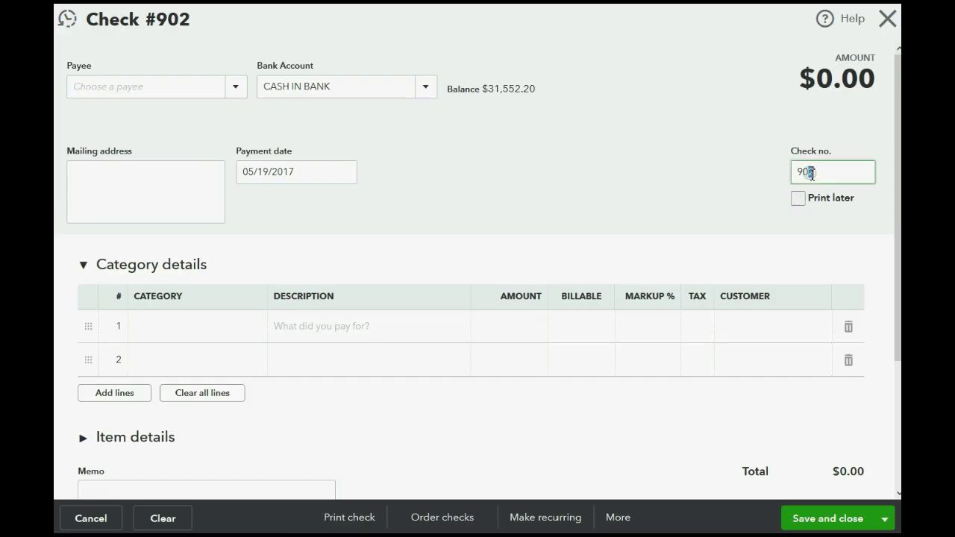
text(3)
key(Tab)
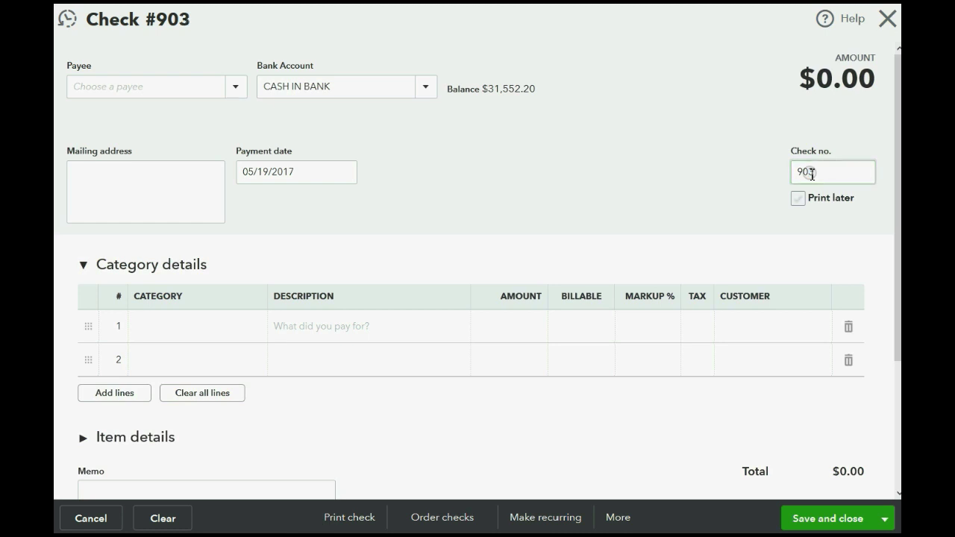
Step: Charge the first category line of check #903 to the owner's WITHDRAWLS equity account
click(242, 328)
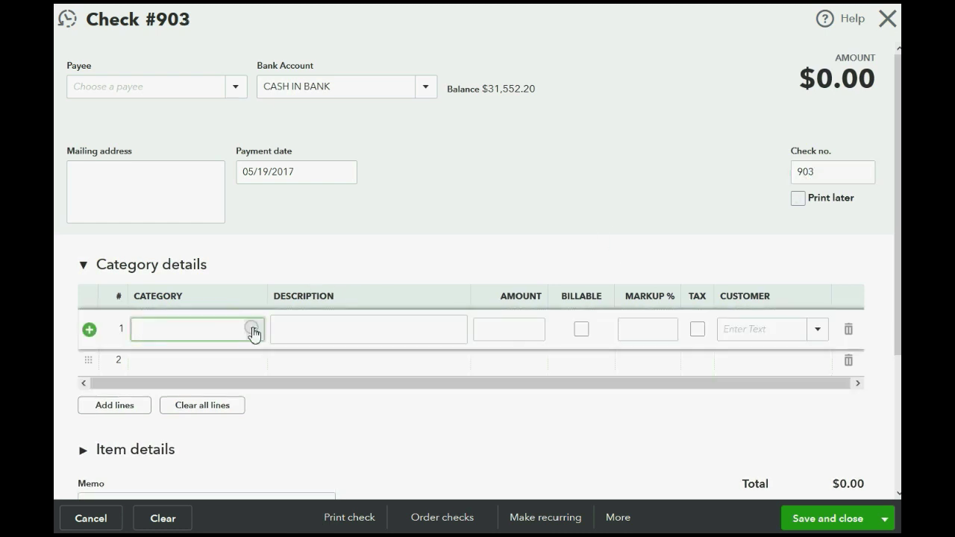
click(252, 330)
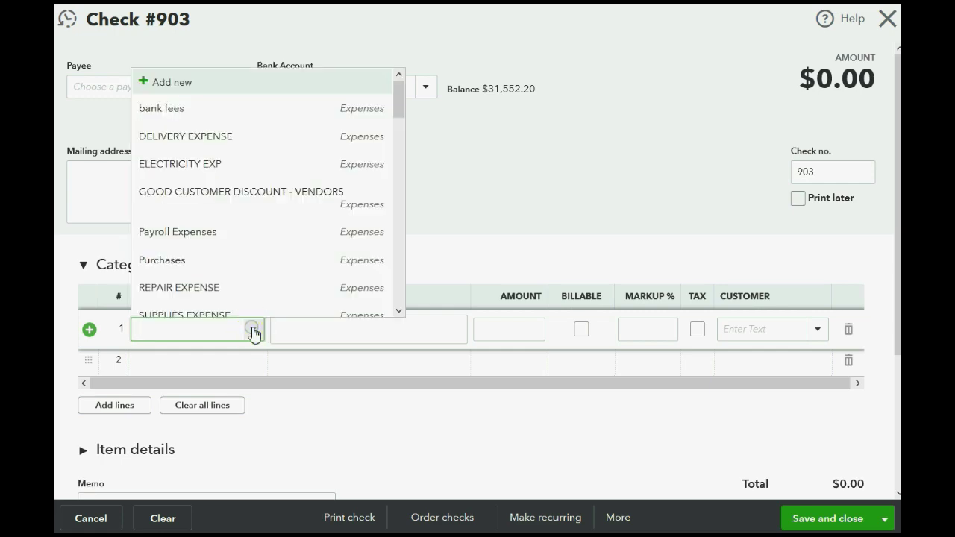
scroll(293, 284, down, 3)
scroll(295, 252, down, 10)
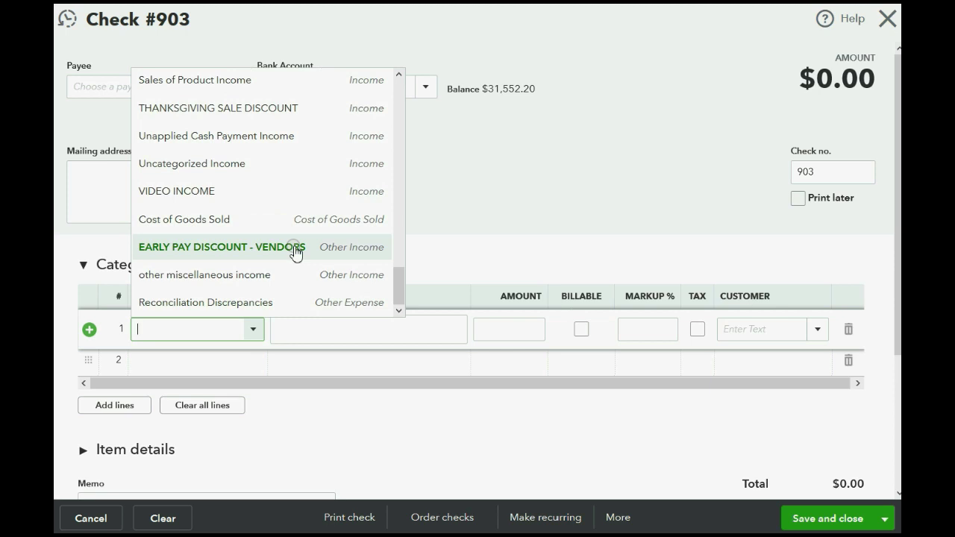
scroll(295, 252, up, 10)
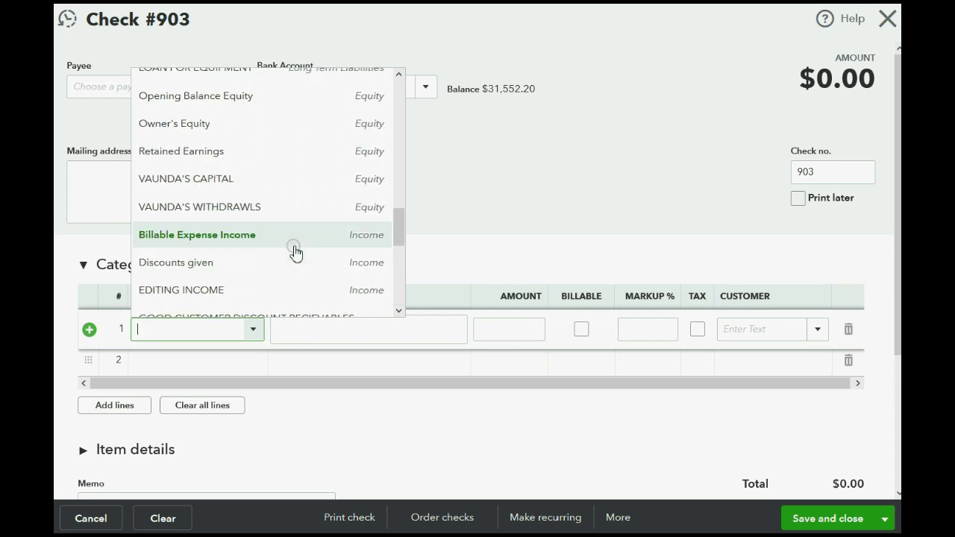
click(293, 215)
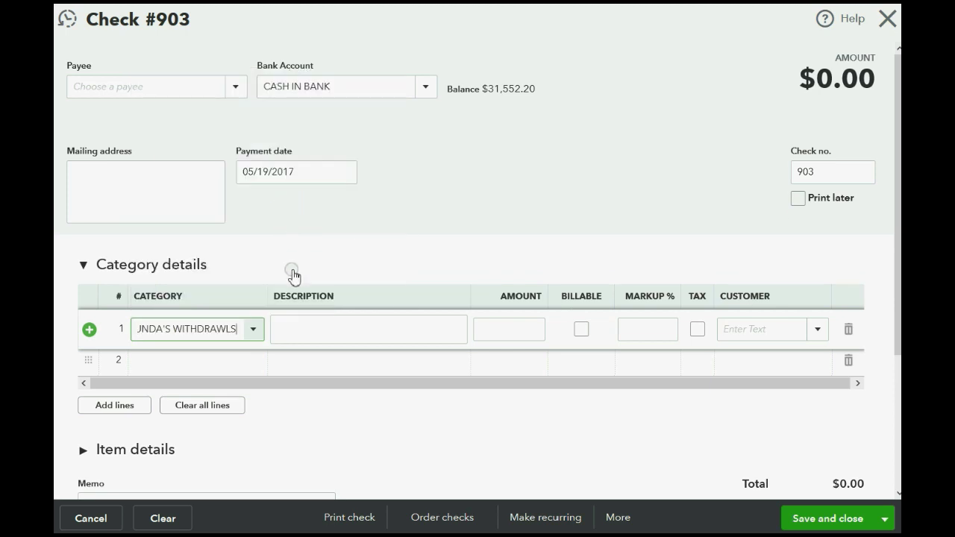
click(254, 332)
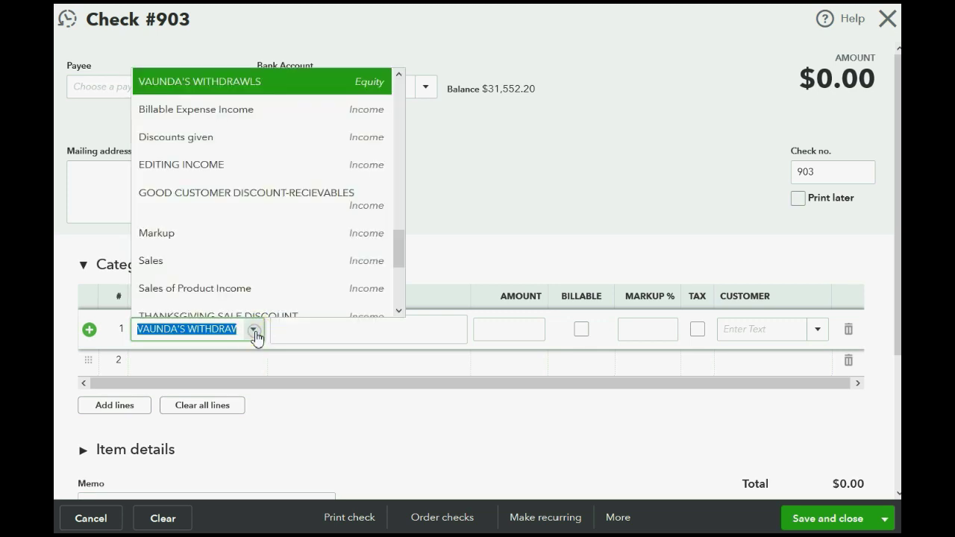
click(255, 333)
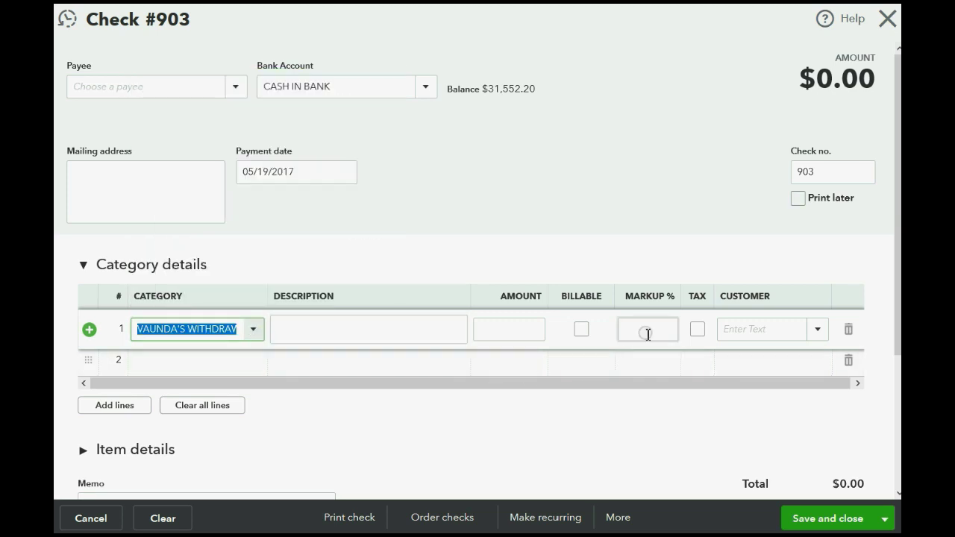
Step: Enter 500.00 as the line amount, then reveal the slide bullet that withdrawals will be $500
click(514, 332)
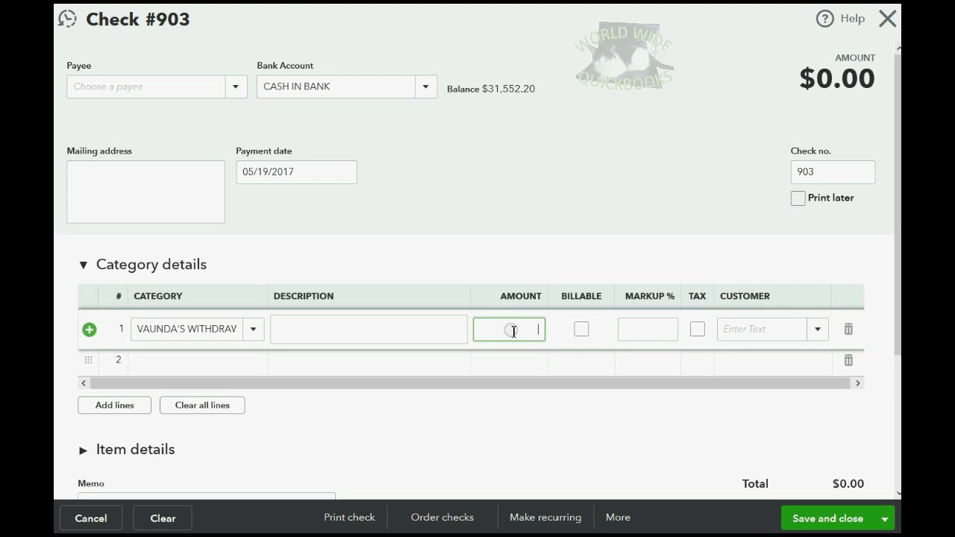
text(500)
key(Tab)
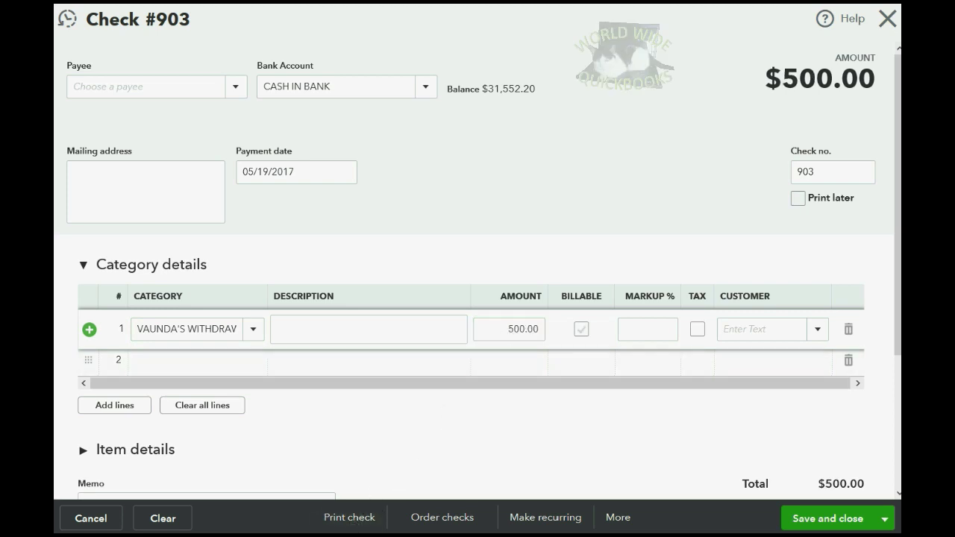
key(alt+Tab)
click(388, 420)
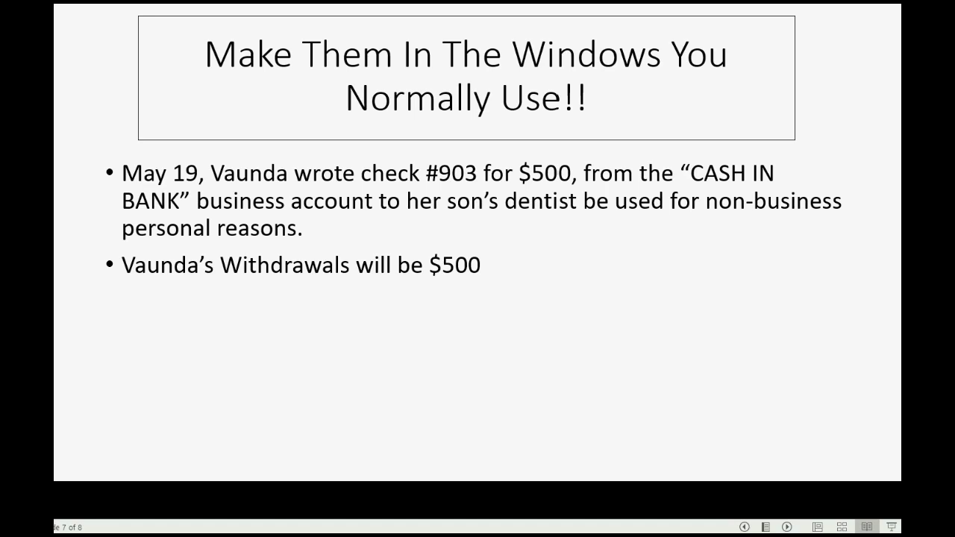
Step: Advance the slideshow to the bullet showing CASH IN BANK becomes $31,052.20
key(Right)
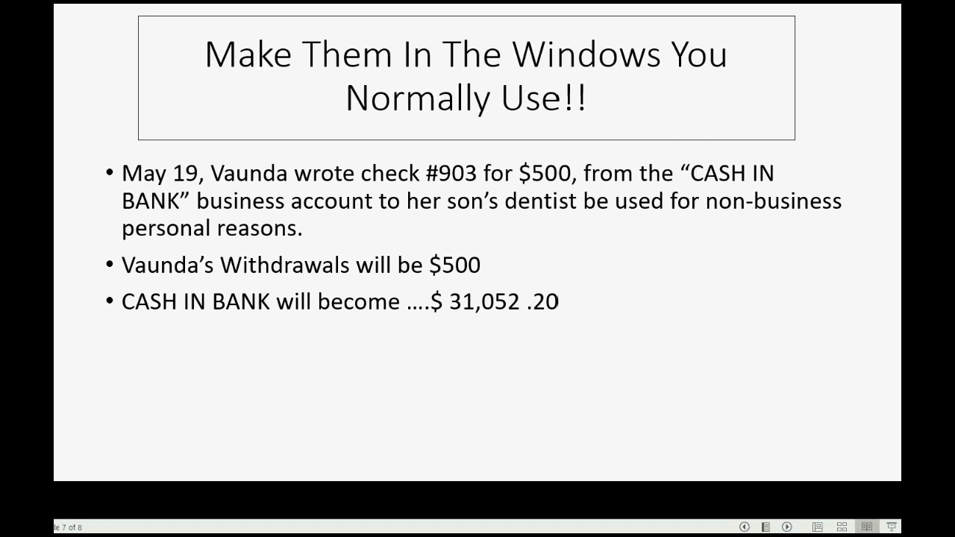
Step: Save and close check 903, then review the trial balance: CASH IN BANK 31,052.20, withdrawals 500.00 debit
mouse_move(273, 536)
click(273, 477)
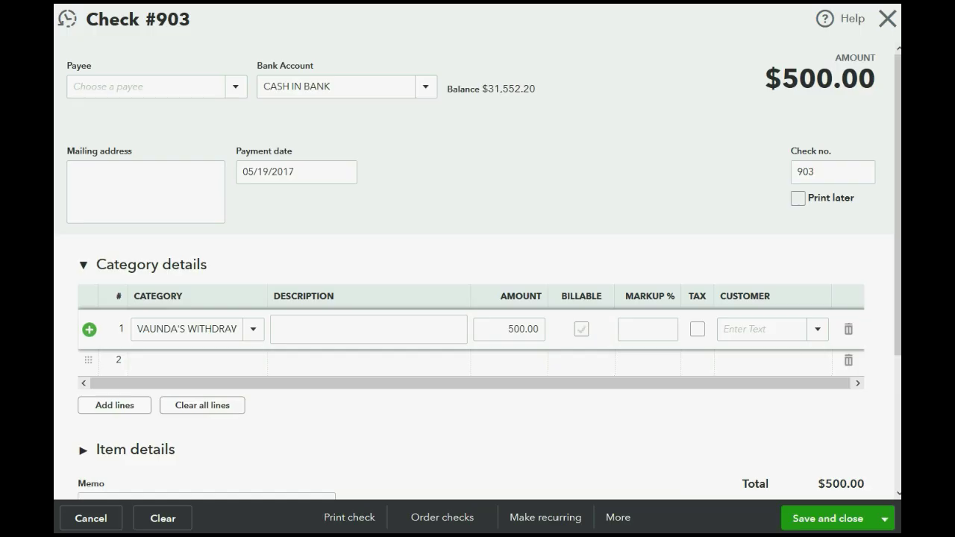
click(817, 519)
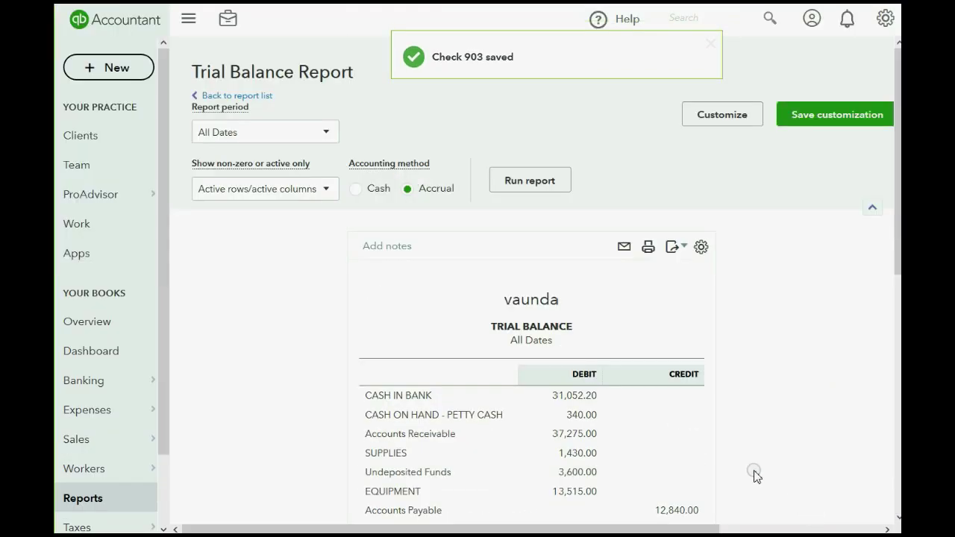
scroll(722, 398, down, 3)
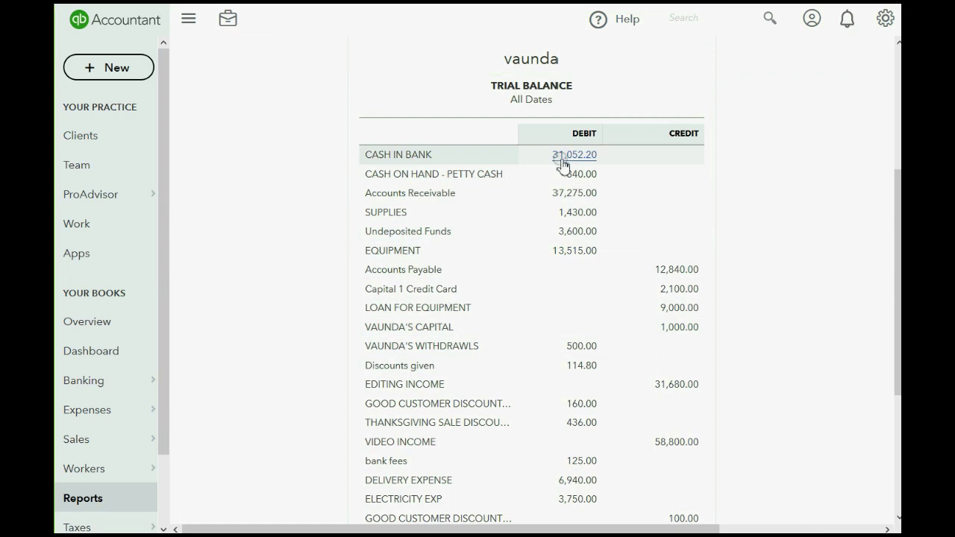
scroll(562, 163, down, 2)
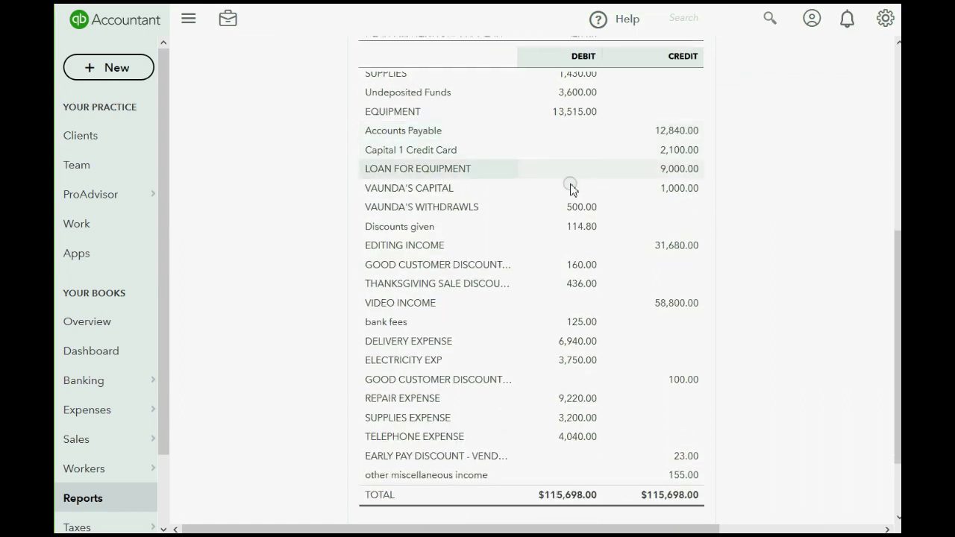
scroll(597, 323, up, 2)
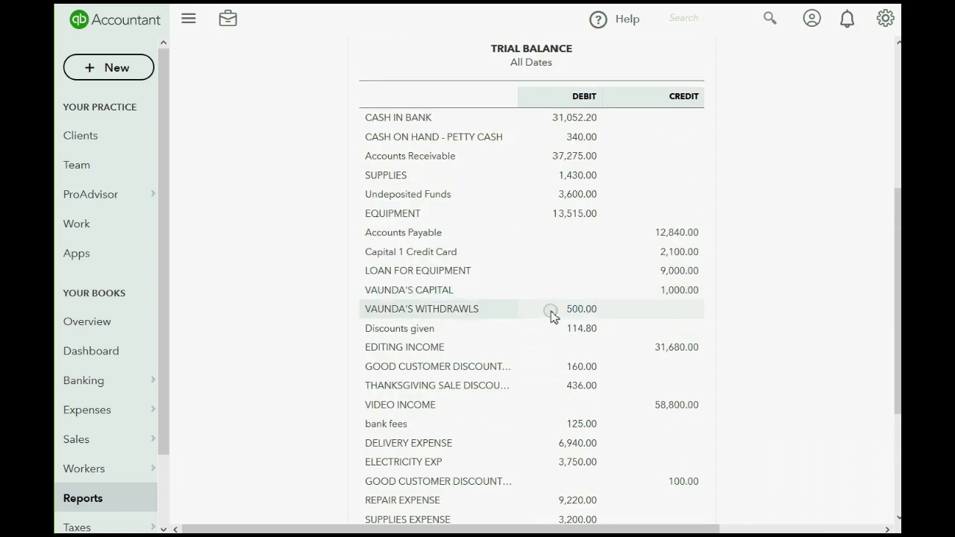